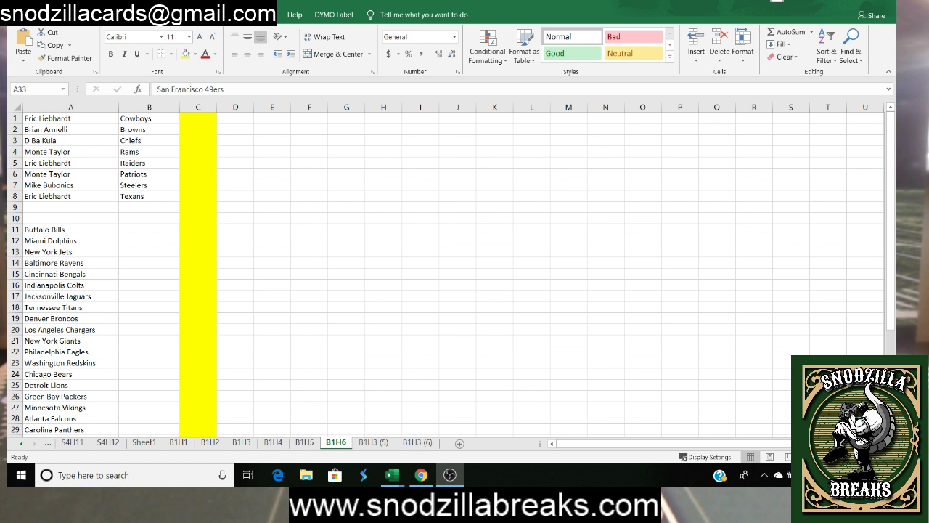
Bring the Excel workbook forward and select cells A3 and A1 on sheet B1H6
{"action": "left_click", "coordinate": [156, 196]}
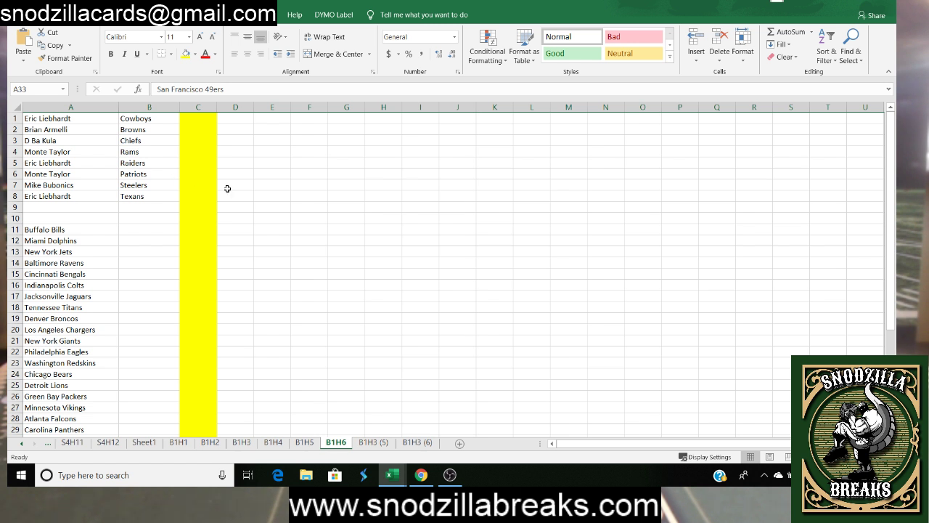
{"action": "left_click", "coordinate": [64, 140]}
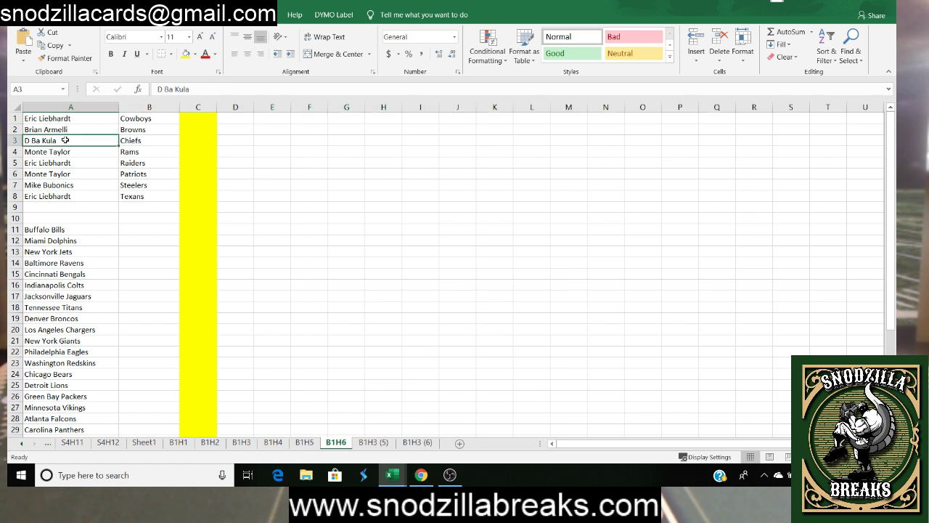
{"action": "left_click", "coordinate": [57, 122]}
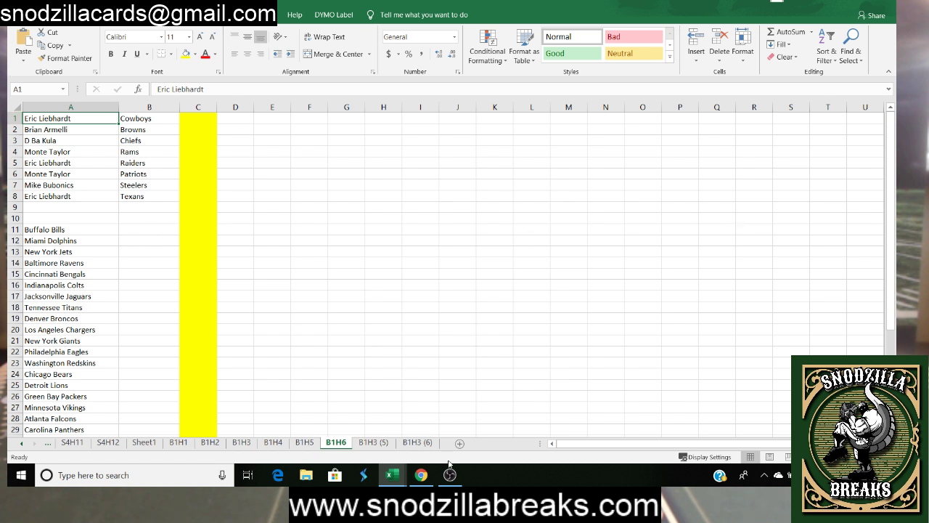
Roll two dice on RANDOM.ORG's Dice Roller, getting a 4 and a 3
{"action": "left_click", "coordinate": [421, 475]}
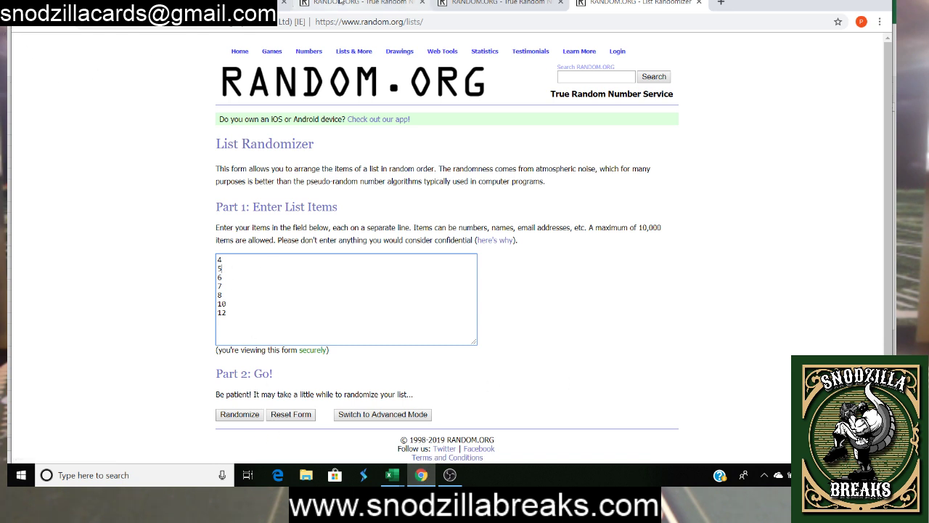
{"action": "key", "text": "ctrl+shift+Tab"}
{"action": "key", "text": "ctrl+shift+Tab"}
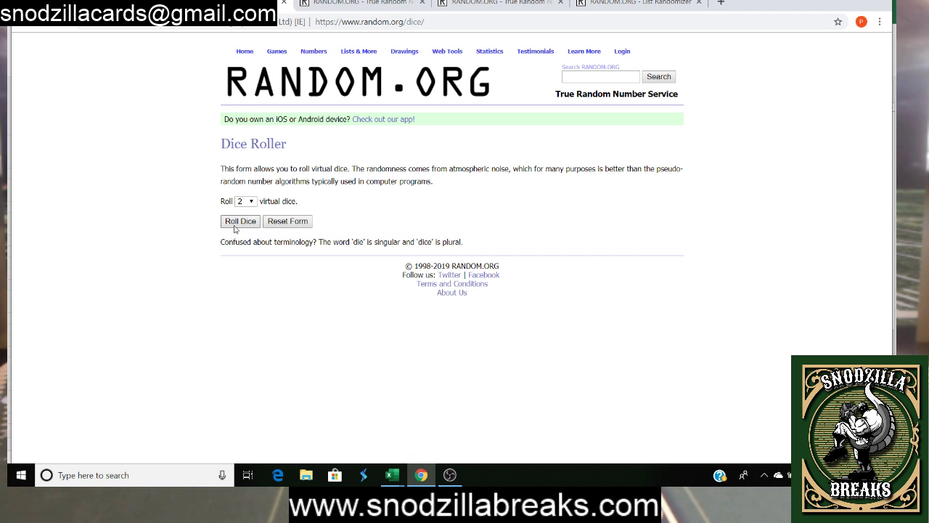
{"action": "left_click", "coordinate": [235, 227]}
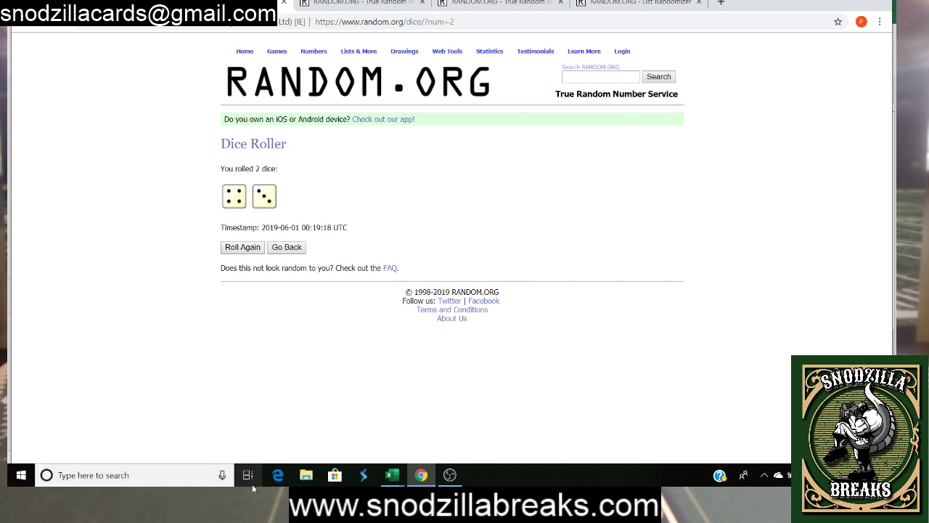
Copy the eight participant names in A1:A8 from Excel
{"action": "mouse_move", "coordinate": [392, 476]}
{"action": "left_click", "coordinate": [336, 421]}
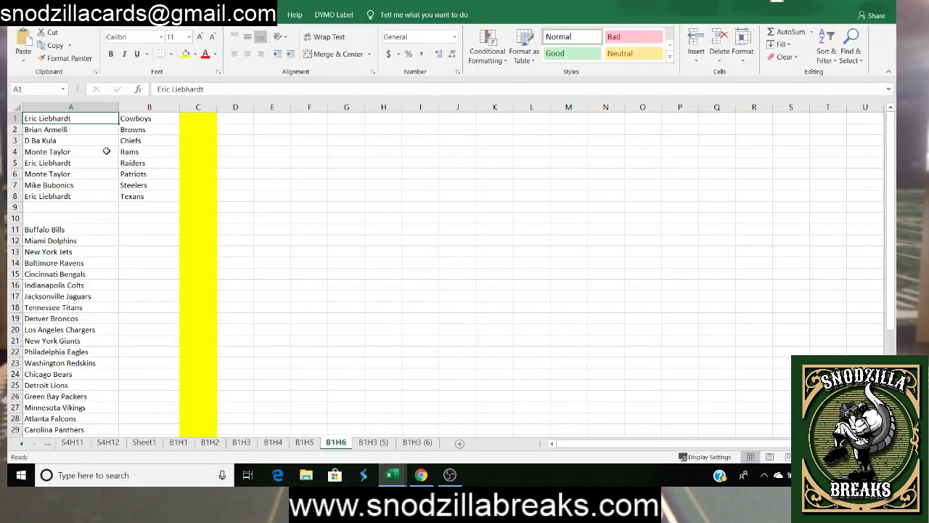
{"action": "left_click_drag", "start_coordinate": [62, 120], "coordinate": [64, 193]}
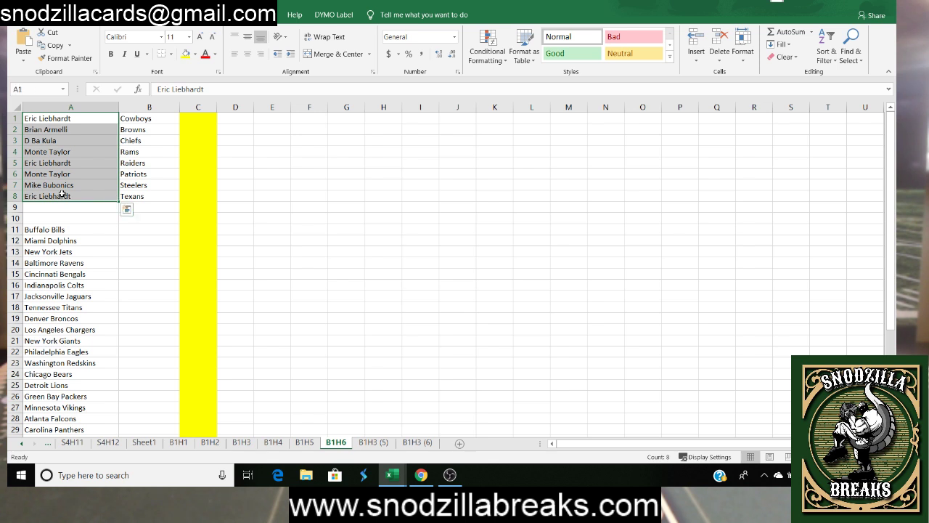
{"action": "key", "text": "ctrl+c"}
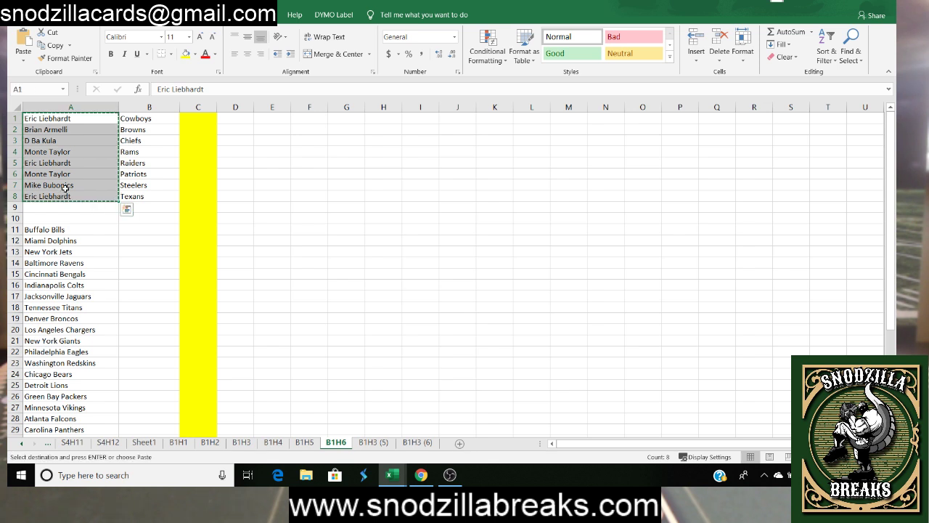
{"action": "key", "text": "alt+Tab"}
Paste the eight names into RANDOM.ORG's List Randomizer box
{"action": "left_click", "coordinate": [328, 3]}
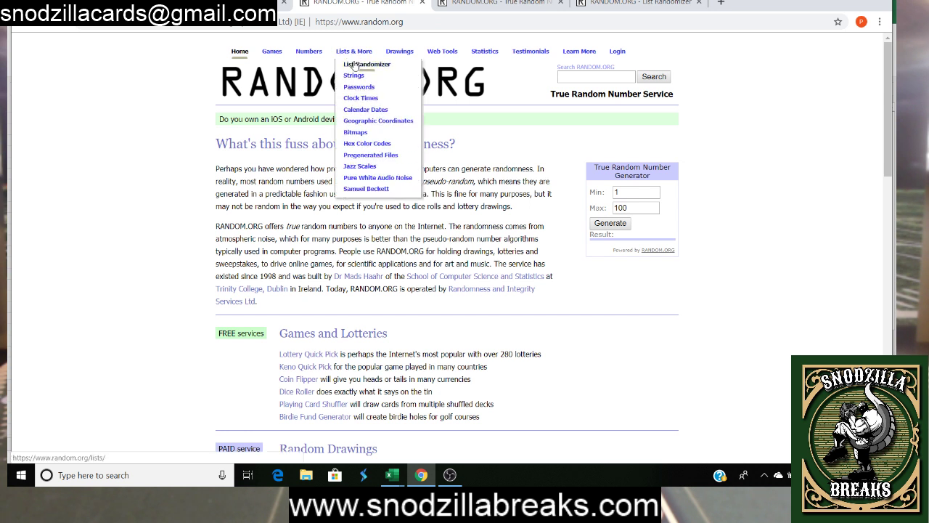
{"action": "left_click", "coordinate": [367, 64]}
{"action": "left_click", "coordinate": [269, 267]}
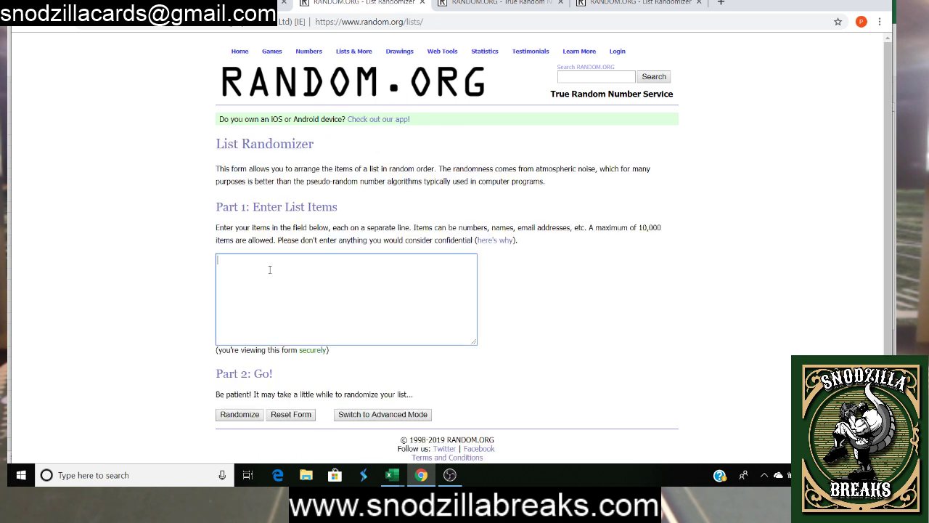
{"action": "key", "text": "ctrl+v"}
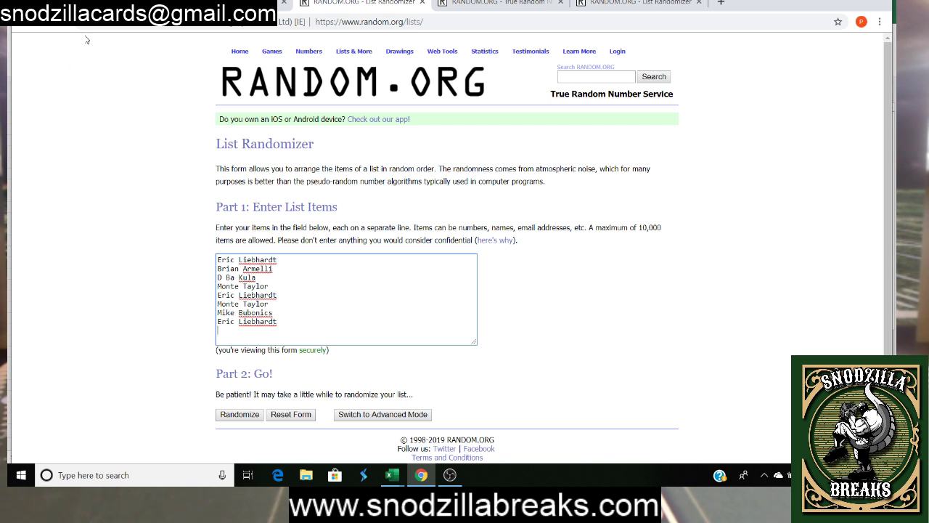
{"action": "key", "text": "ctrl+Tab"}
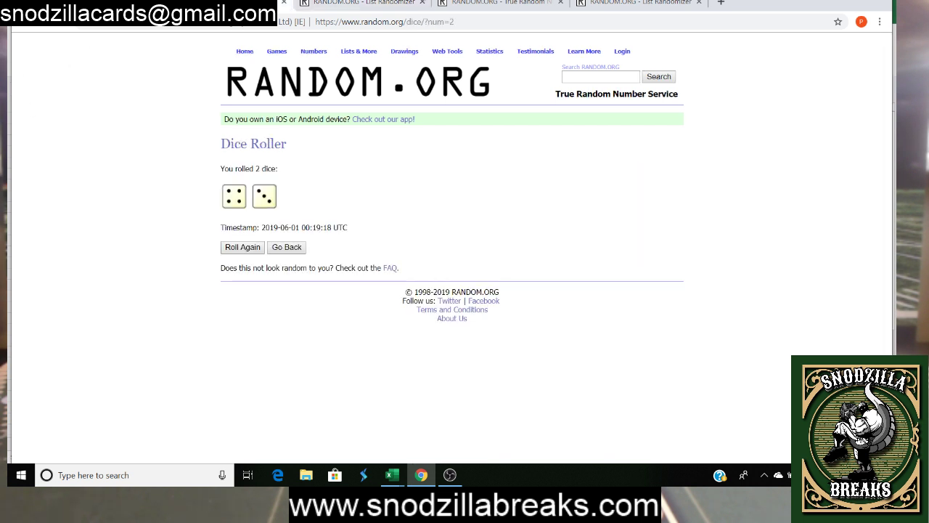
{"action": "key", "text": "ctrl+Tab"}
Randomize the names seven times to match the dice total and select the final order
{"action": "left_click", "coordinate": [246, 416]}
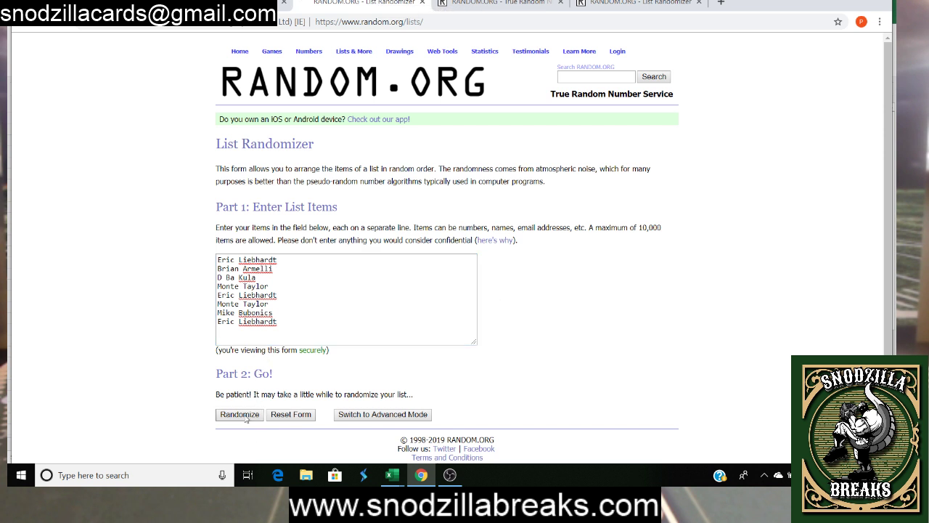
{"action": "left_click", "coordinate": [226, 323]}
{"action": "left_click", "coordinate": [237, 342]}
{"action": "left_click", "coordinate": [237, 342]}
{"action": "left_click", "coordinate": [237, 343]}
{"action": "left_click", "coordinate": [236, 342]}
{"action": "left_click", "coordinate": [237, 342]}
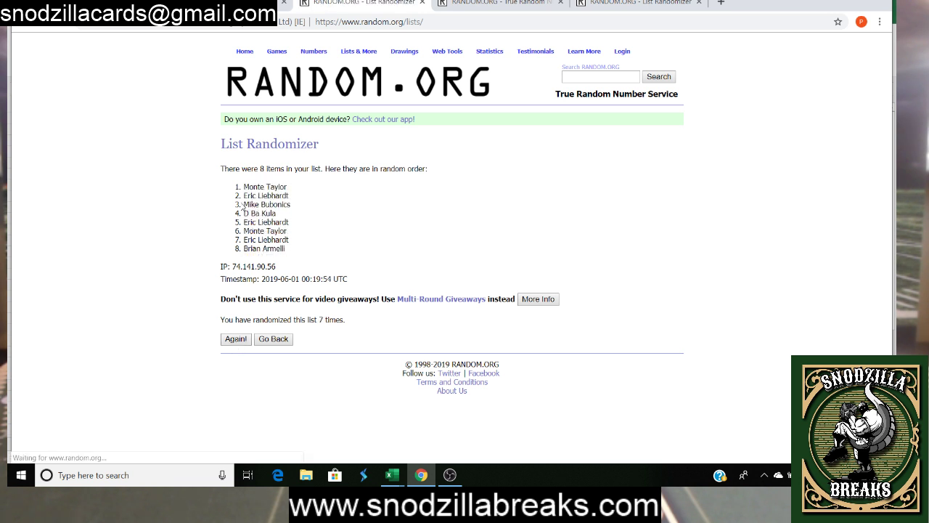
{"action": "left_click_drag", "start_coordinate": [243, 186], "coordinate": [296, 248]}
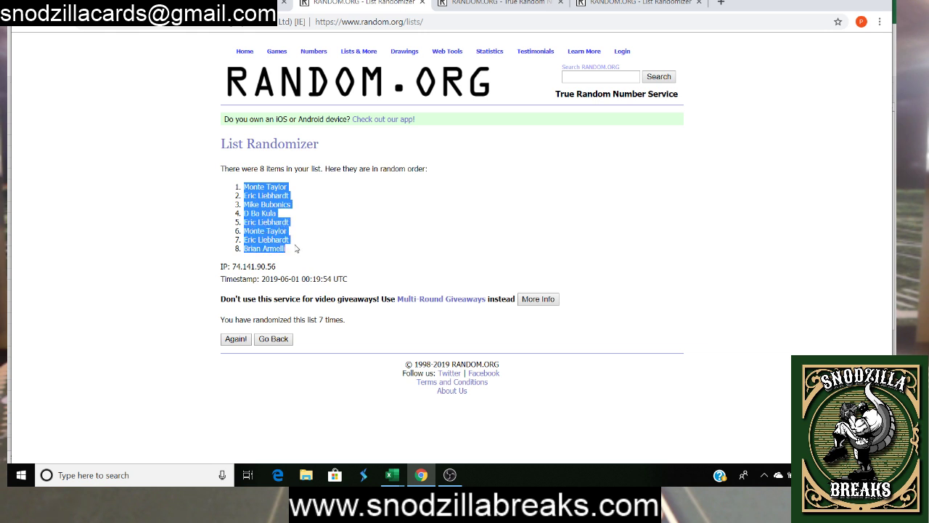
Paste the shuffled names into a widened column D from D1, repeated down to D24
{"action": "key", "text": "alt+Tab"}
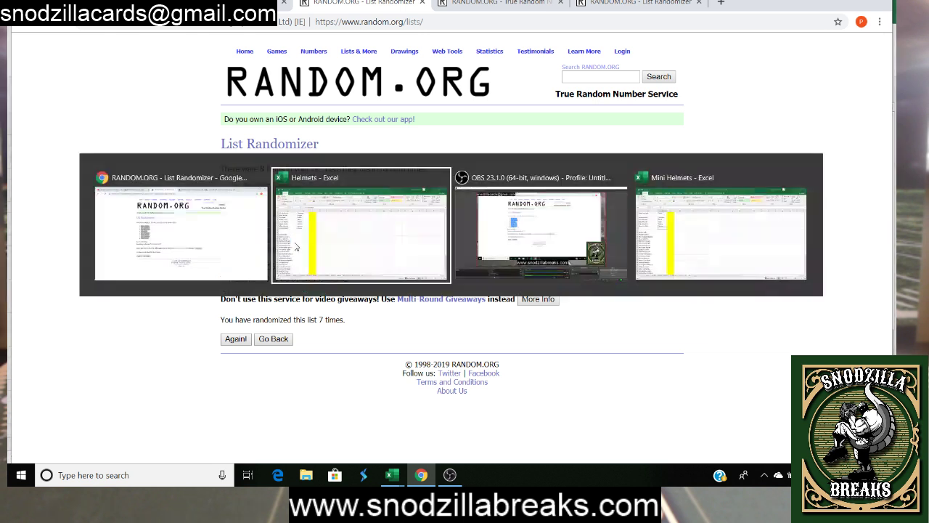
{"action": "key", "text": "ctrl+v"}
{"action": "left_click_drag", "start_coordinate": [260, 108], "coordinate": [297, 107]}
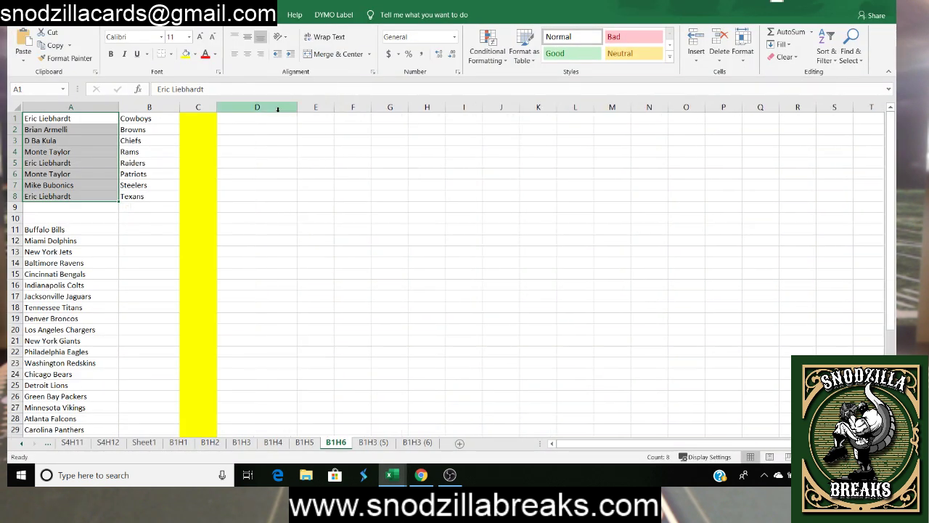
{"action": "right_click", "coordinate": [256, 120]}
{"action": "left_click", "coordinate": [293, 172]}
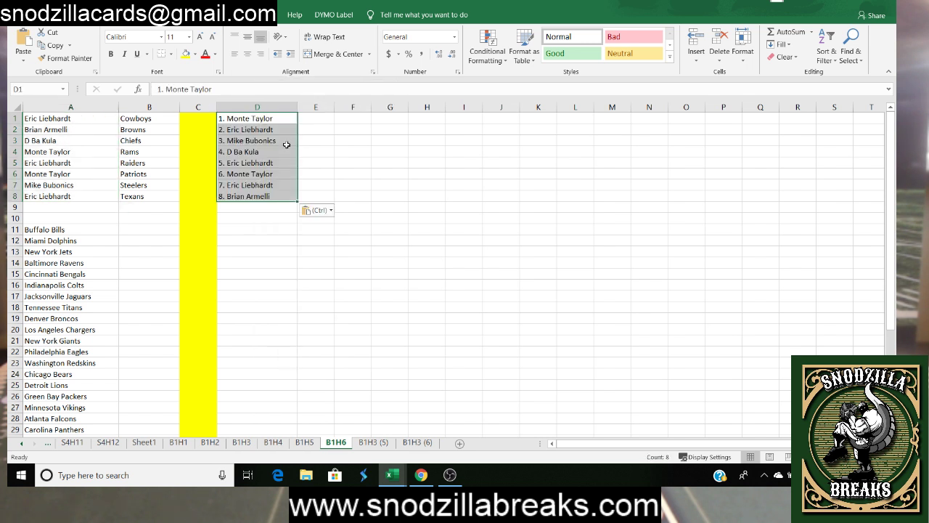
{"action": "left_click_drag", "start_coordinate": [297, 201], "coordinate": [254, 375]}
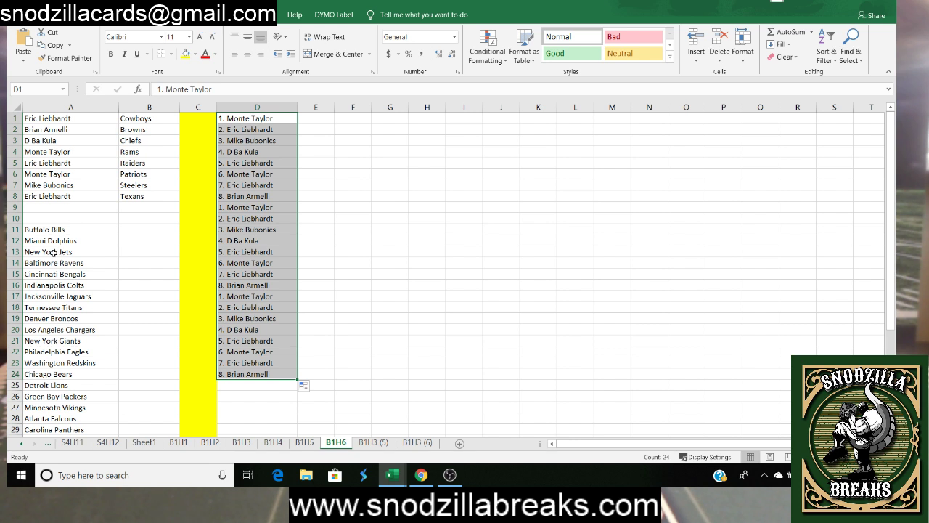
Copy the 24 NFL team names in A11:A34 and return to RANDOM.ORG's home page
{"action": "left_click_drag", "start_coordinate": [38, 229], "coordinate": [62, 420]}
{"action": "key", "text": "ctrl+c"}
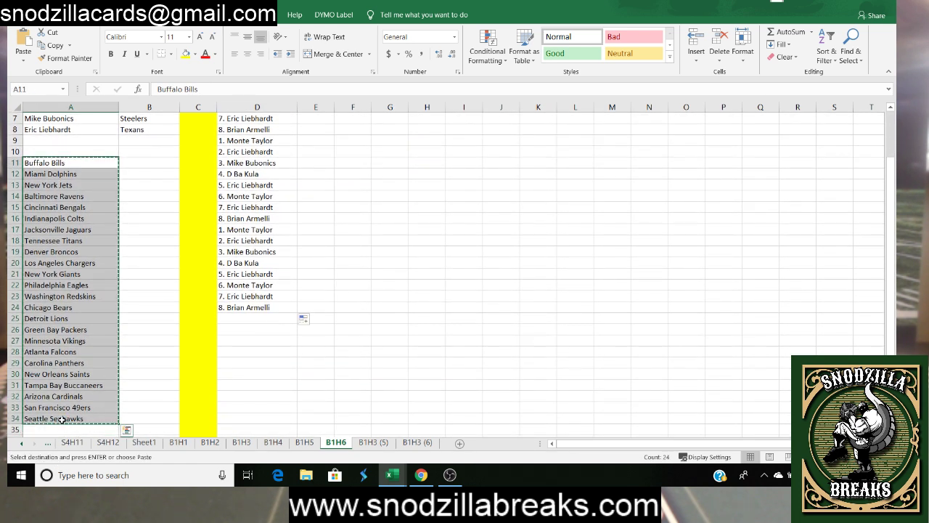
{"action": "key", "text": "alt+Tab"}
{"action": "left_click", "coordinate": [465, 6]}
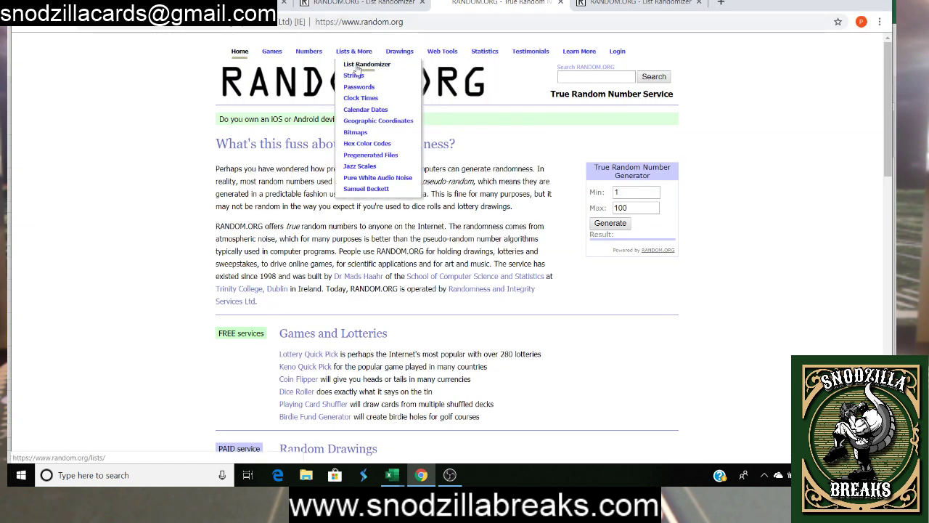
Paste the 24 NFL teams into the List Randomizer box
{"action": "left_click", "coordinate": [367, 64]}
{"action": "left_click", "coordinate": [250, 278]}
{"action": "key", "text": "ctrl+v"}
{"action": "scroll", "coordinate": [281, 267], "scroll_direction": "up", "scroll_amount": 3}
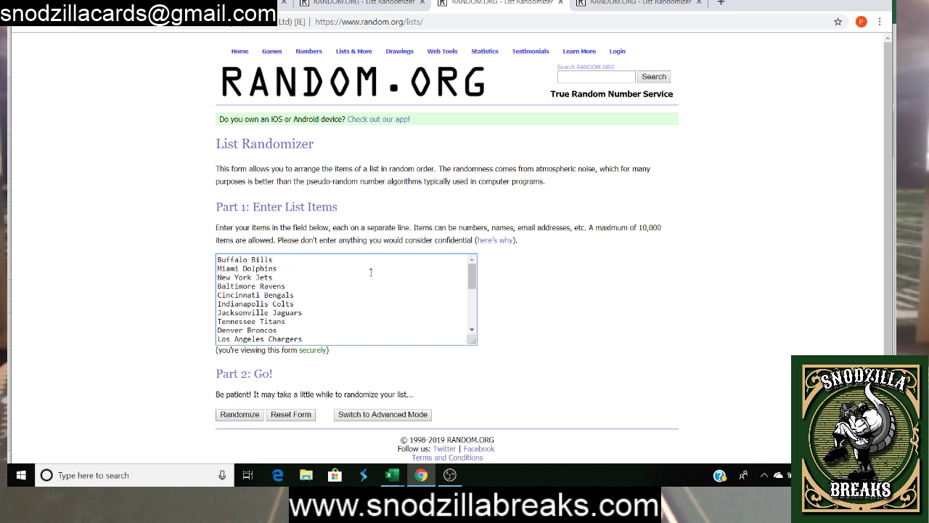
{"action": "left_click", "coordinate": [473, 333]}
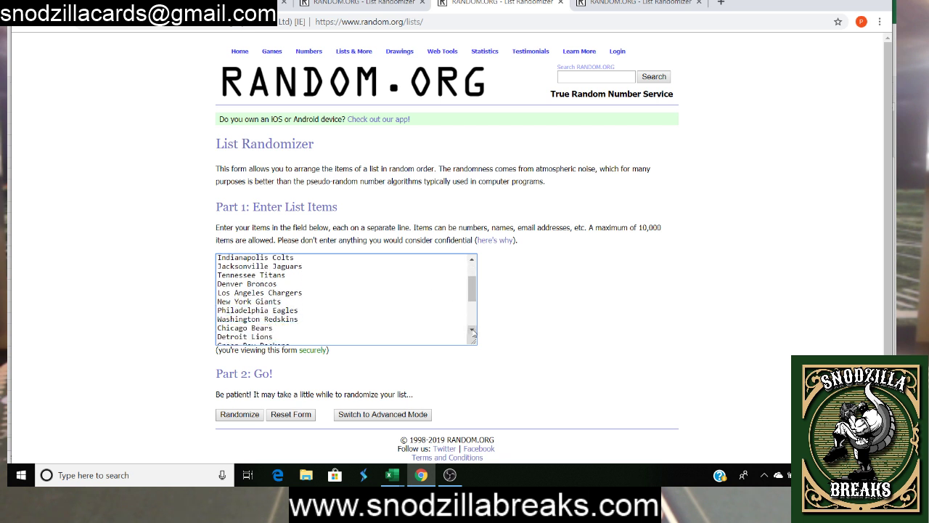
{"action": "left_click", "coordinate": [473, 332]}
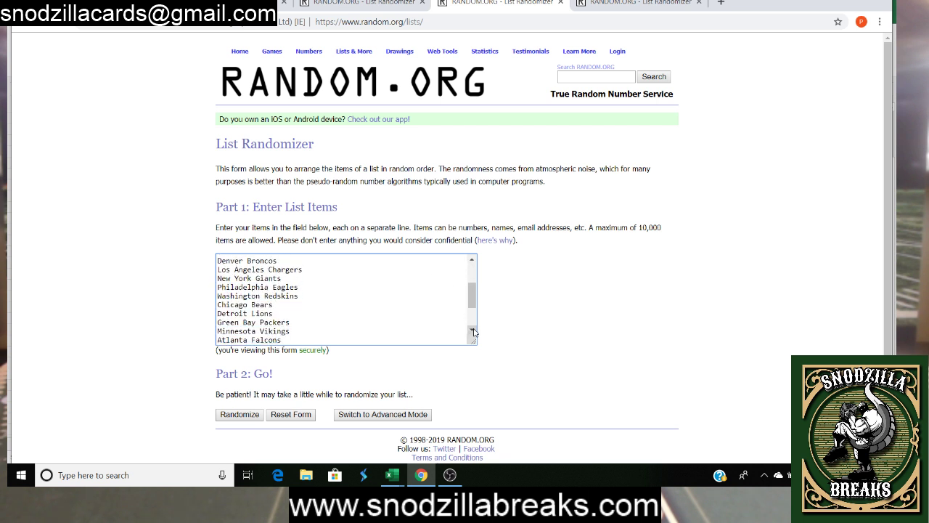
{"action": "left_click", "coordinate": [473, 333]}
{"action": "left_click", "coordinate": [474, 332]}
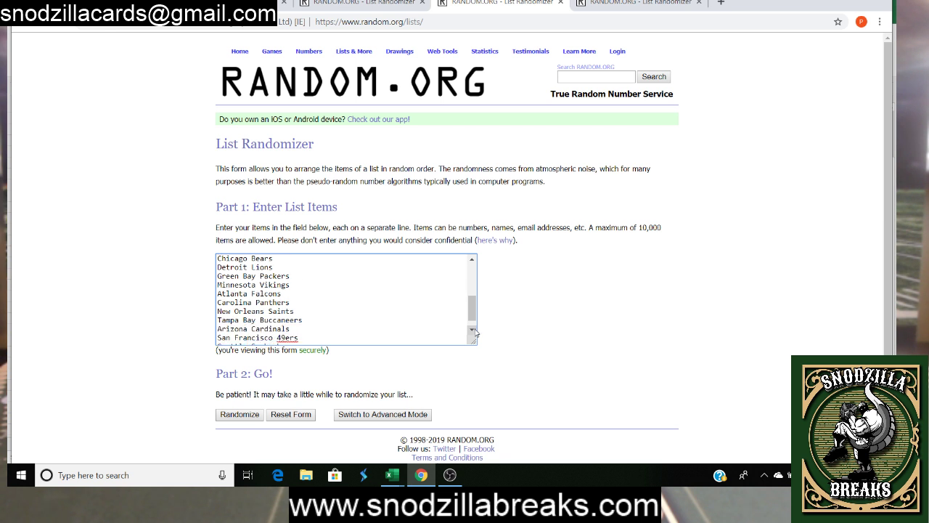
{"action": "left_click", "coordinate": [474, 332]}
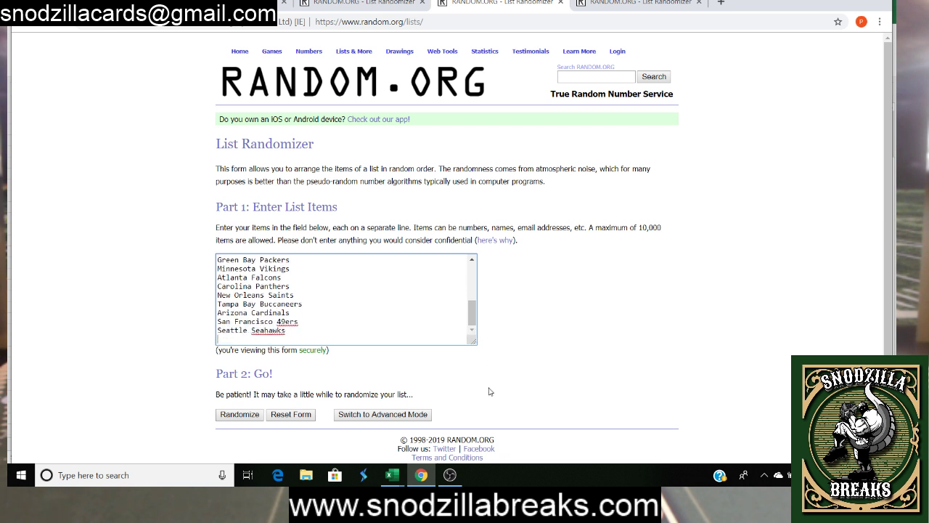
Shuffle the team list seven times, ending with Miami Dolphins first, and select the result
{"action": "left_click", "coordinate": [234, 414]}
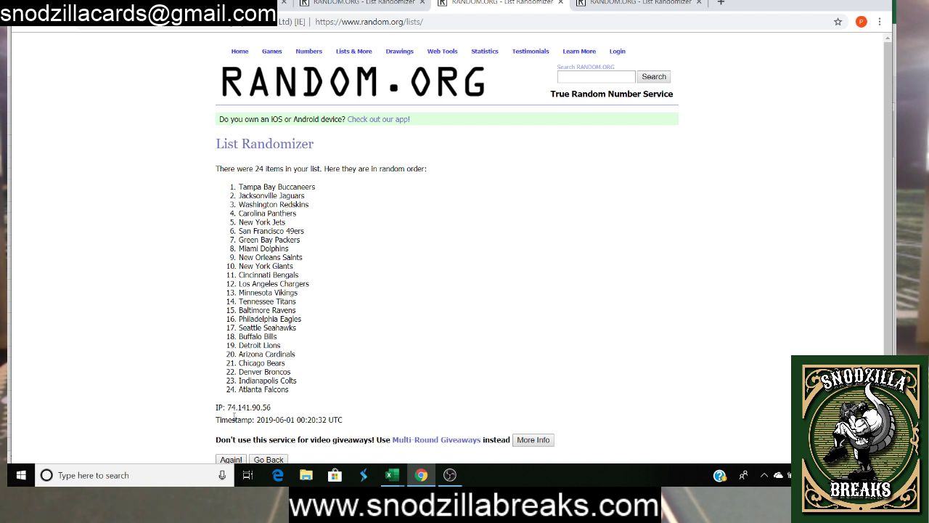
{"action": "scroll", "coordinate": [222, 368], "scroll_direction": "down", "scroll_amount": 1}
{"action": "left_click", "coordinate": [225, 394]}
{"action": "left_click", "coordinate": [226, 397]}
{"action": "left_click", "coordinate": [227, 396]}
{"action": "left_click", "coordinate": [230, 398]}
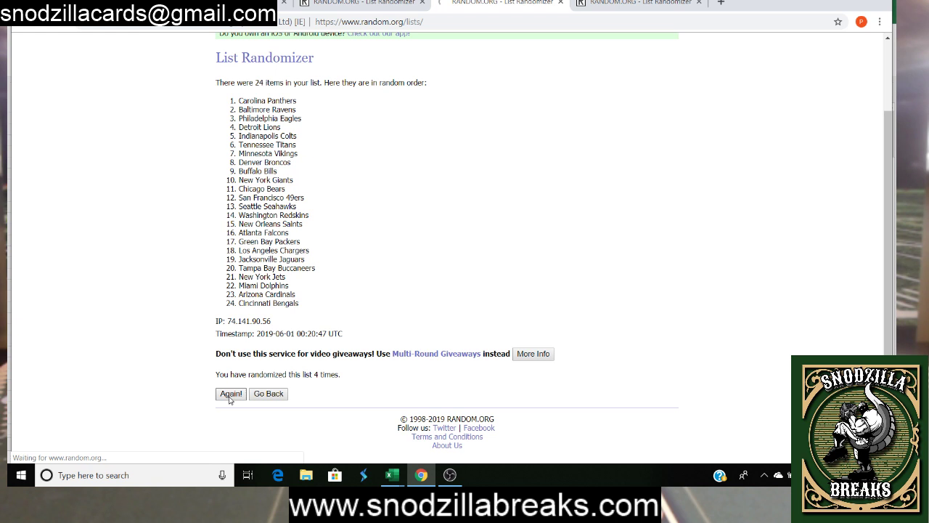
{"action": "left_click", "coordinate": [231, 398]}
{"action": "left_click", "coordinate": [231, 396]}
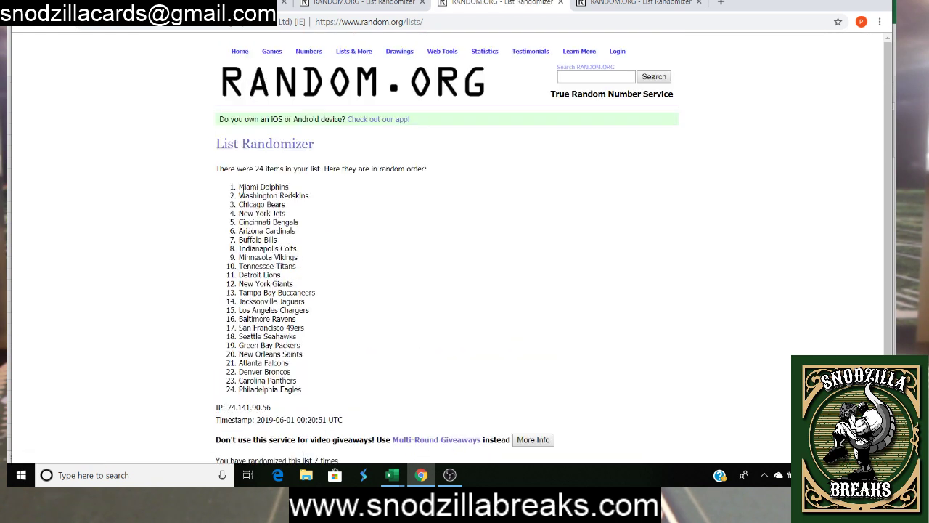
{"action": "left_click_drag", "start_coordinate": [239, 188], "coordinate": [323, 385]}
Paste the shuffled teams, Miami Dolphins through Philadelphia Eagles, into a widened column E from E1
{"action": "key", "text": "alt+Tab"}
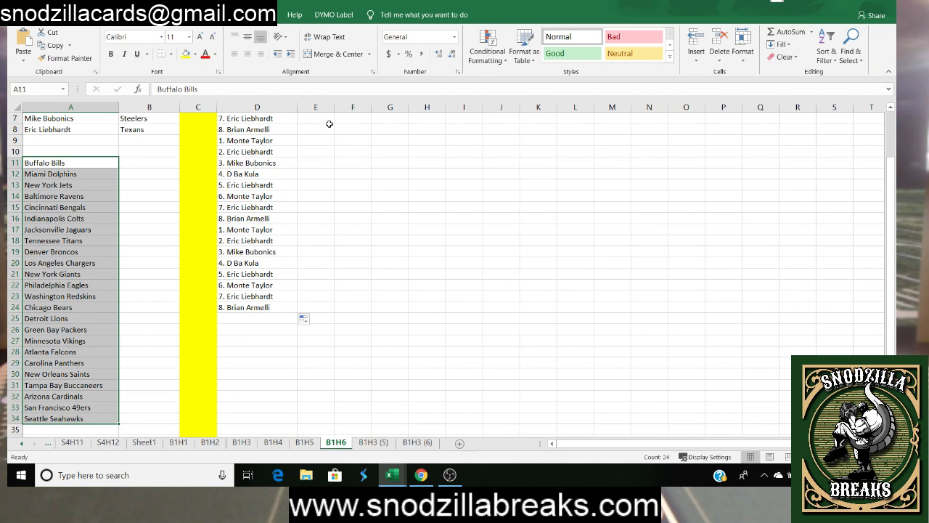
{"action": "left_click_drag", "start_coordinate": [334, 107], "coordinate": [392, 109]}
{"action": "scroll", "coordinate": [366, 178], "scroll_direction": "up", "scroll_amount": 2}
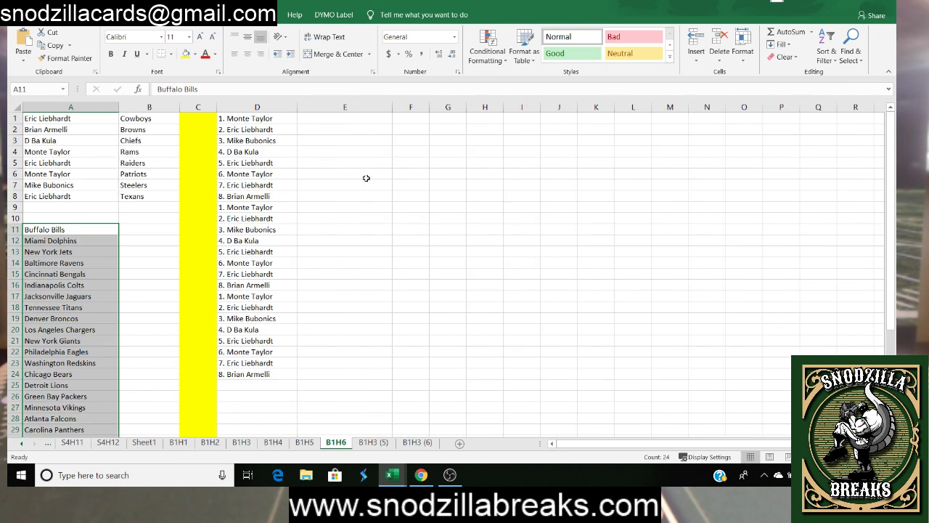
{"action": "right_click", "coordinate": [326, 121]}
{"action": "left_click", "coordinate": [364, 169]}
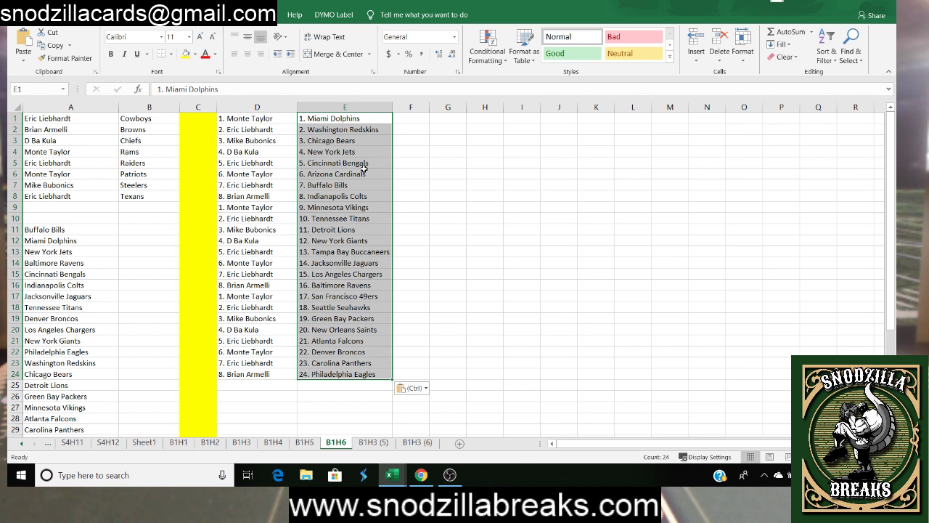
{"action": "left_click", "coordinate": [417, 154]}
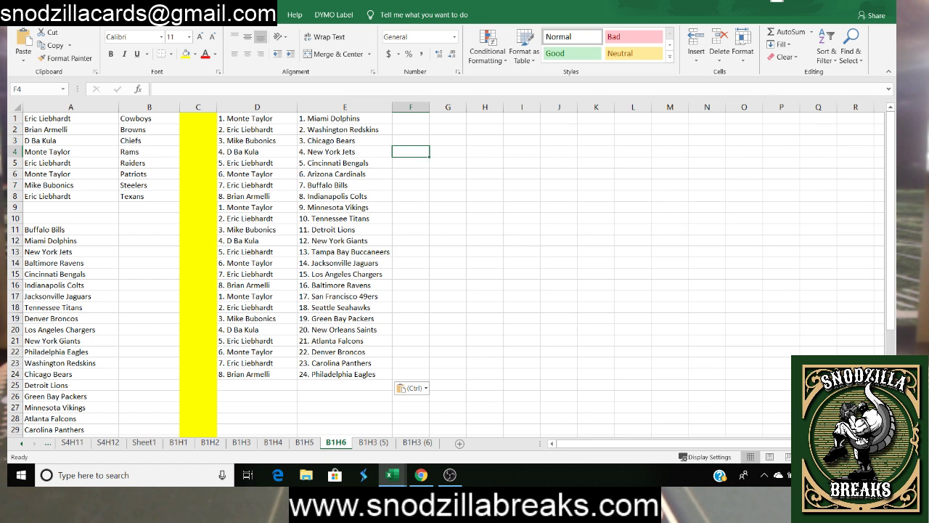
{"action": "left_click", "coordinate": [420, 478]}
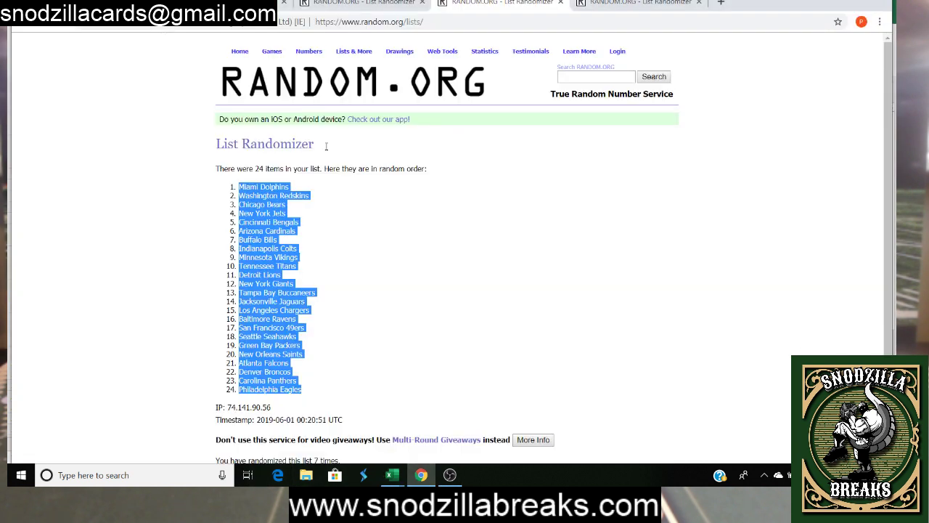
Shuffle the numbers 4, 5, 6, 7, 8, 10, 12 seven times, ending 4, 8, 6, 5, 10, 12, 7
{"action": "left_click", "coordinate": [623, 4]}
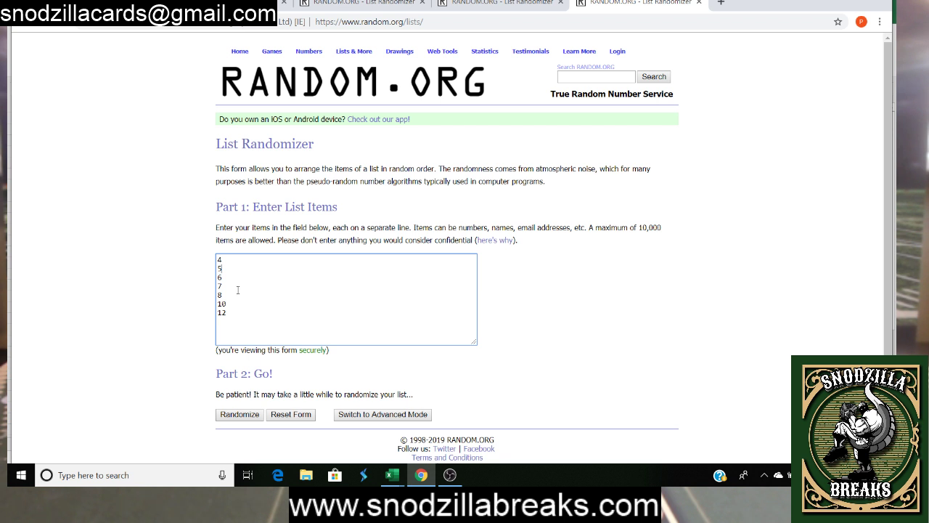
{"action": "left_click", "coordinate": [234, 423]}
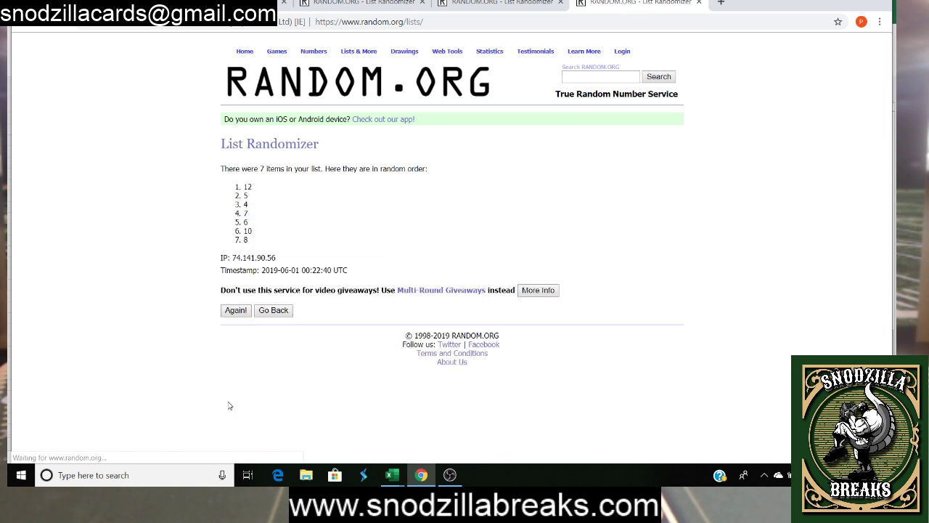
{"action": "left_click", "coordinate": [231, 311]}
{"action": "left_click", "coordinate": [228, 332]}
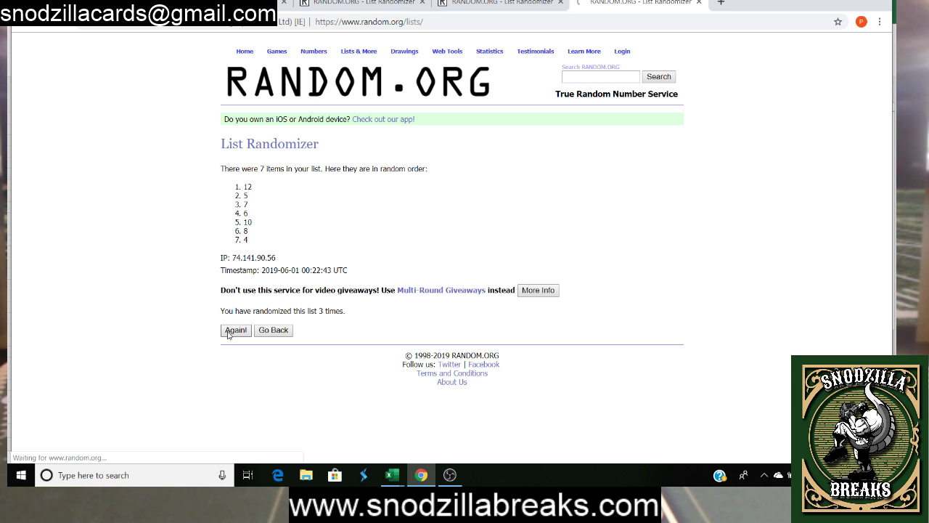
{"action": "left_click", "coordinate": [229, 331]}
{"action": "left_click", "coordinate": [229, 332]}
{"action": "left_click", "coordinate": [229, 331]}
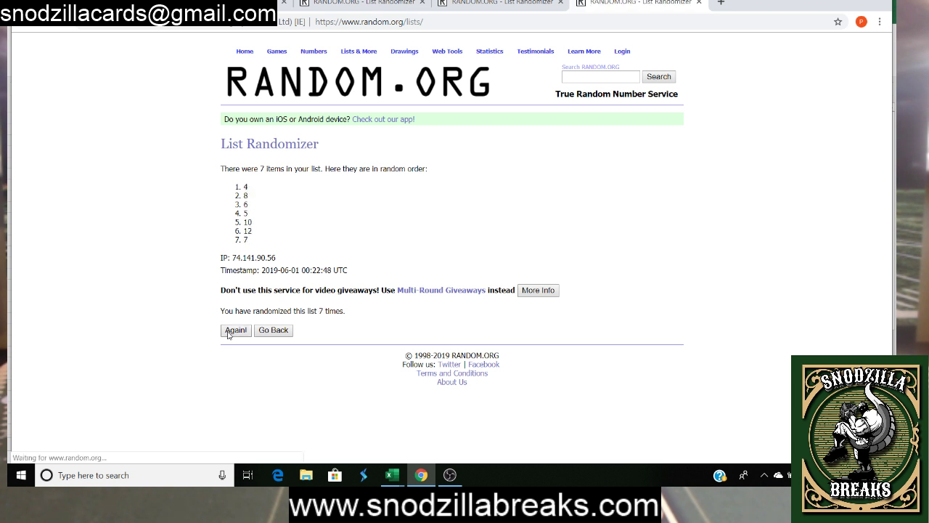
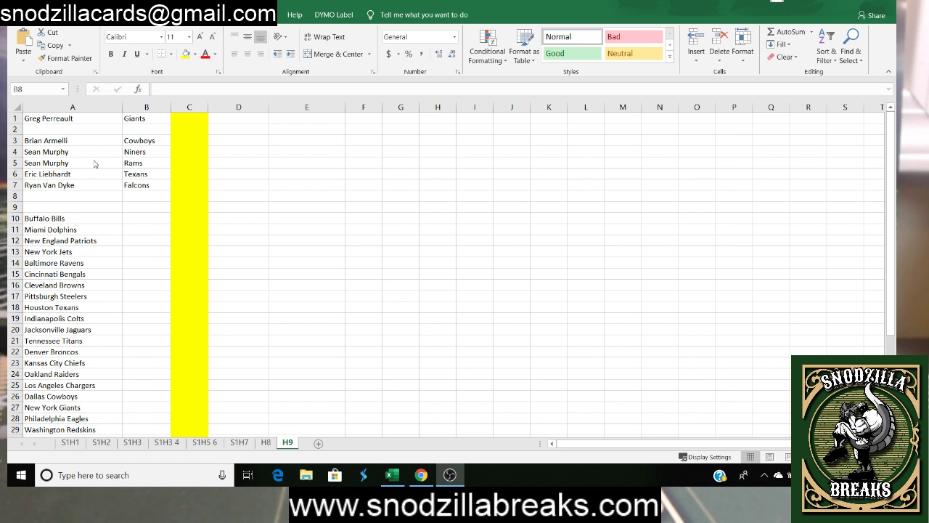
{"action": "left_click", "coordinate": [82, 119]}
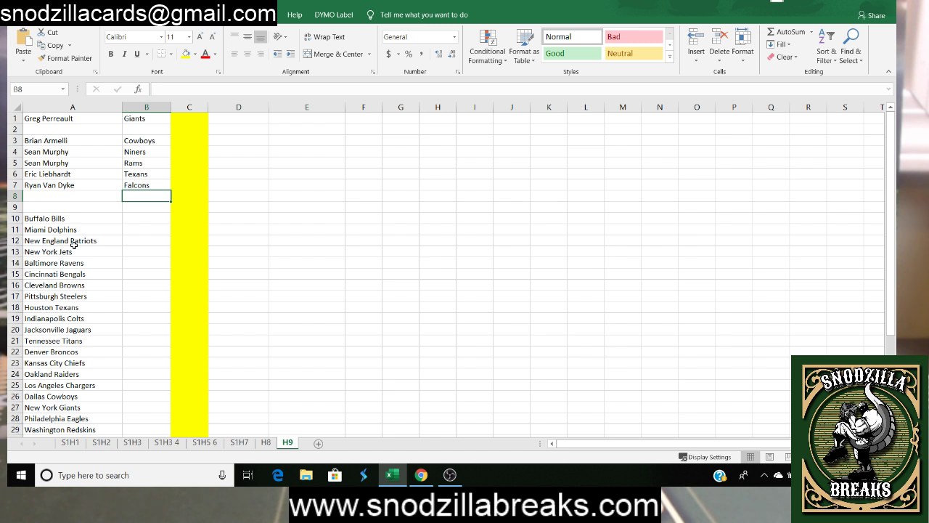
Enter a seventh buyer's name in A8 and pair them with Chiefs in B8
{"action": "left_click", "coordinate": [35, 197]}
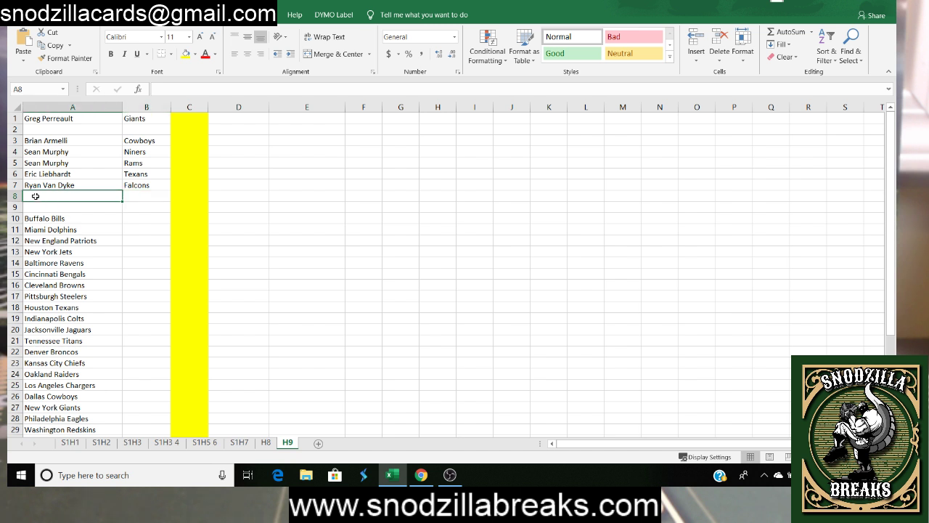
{"action": "key", "text": "Tab"}
{"action": "type", "text": "Chiefs"}
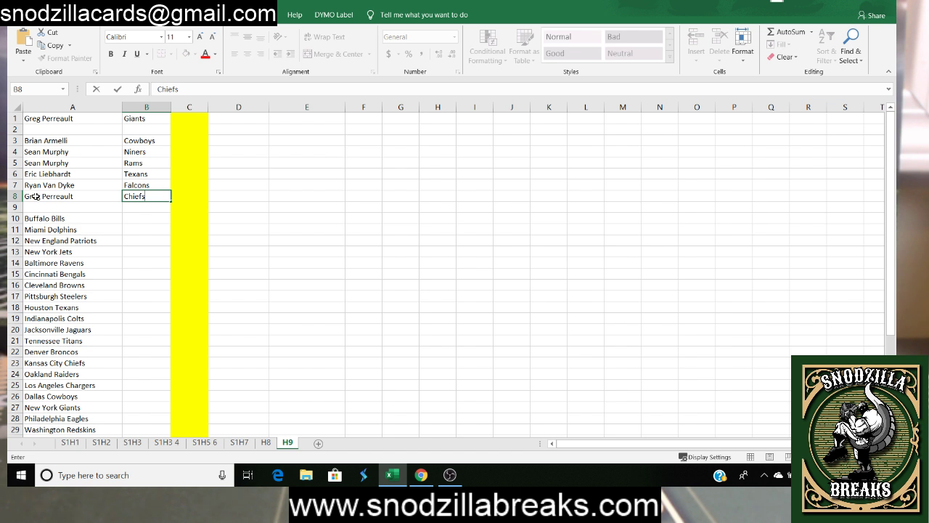
{"action": "key", "text": "Tab"}
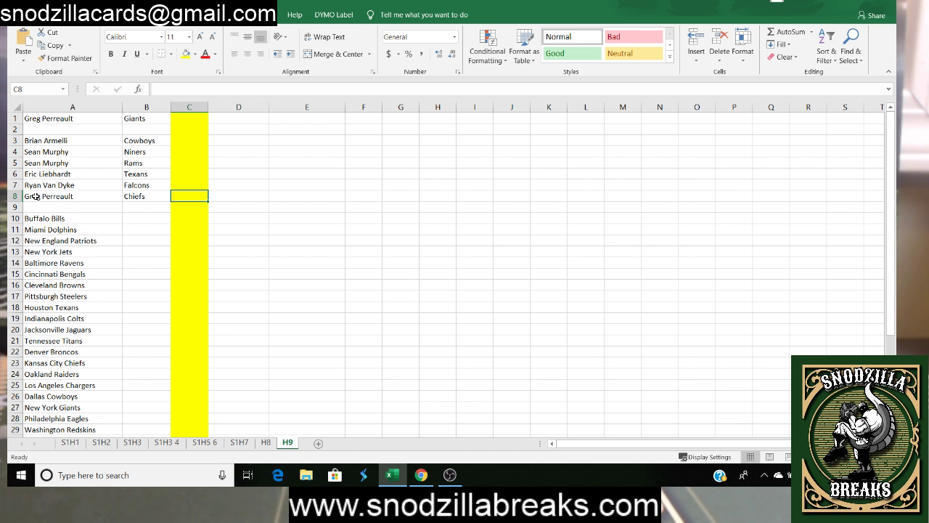
Review the filled rows, the empty row 2 and row 9, ending at cell A2
{"action": "key", "text": "Up"}
{"action": "key", "text": "Up"}
{"action": "key", "text": "Up"}
{"action": "key", "text": "Up"}
{"action": "key", "text": "Up"}
{"action": "key", "text": "Up"}
{"action": "key", "text": "Up"}
{"action": "key", "text": "Down"}
{"action": "key", "text": "Down"}
{"action": "key", "text": "Up"}
{"action": "key", "text": "Left"}
{"action": "key", "text": "Left"}
{"action": "key", "text": "Right"}
{"action": "key", "text": "Right"}
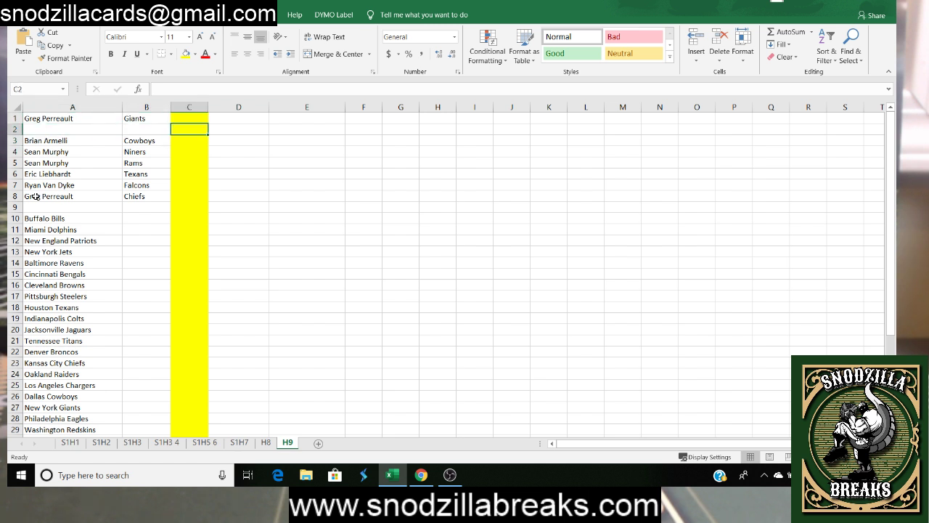
{"action": "key", "text": "Up"}
{"action": "key", "text": "Down"}
{"action": "key", "text": "Left"}
{"action": "key", "text": "Left"}
{"action": "key", "text": "Right"}
{"action": "key", "text": "Right"}
{"action": "key", "text": "Down"}
{"action": "key", "text": "Down"}
{"action": "key", "text": "Down"}
{"action": "key", "text": "Down"}
{"action": "key", "text": "Down"}
{"action": "key", "text": "Down"}
{"action": "key", "text": "Down"}
{"action": "key", "text": "Down"}
{"action": "key", "text": "Up"}
{"action": "key", "text": "Left"}
{"action": "key", "text": "Left"}
{"action": "key", "text": "Right"}
{"action": "key", "text": "Right"}
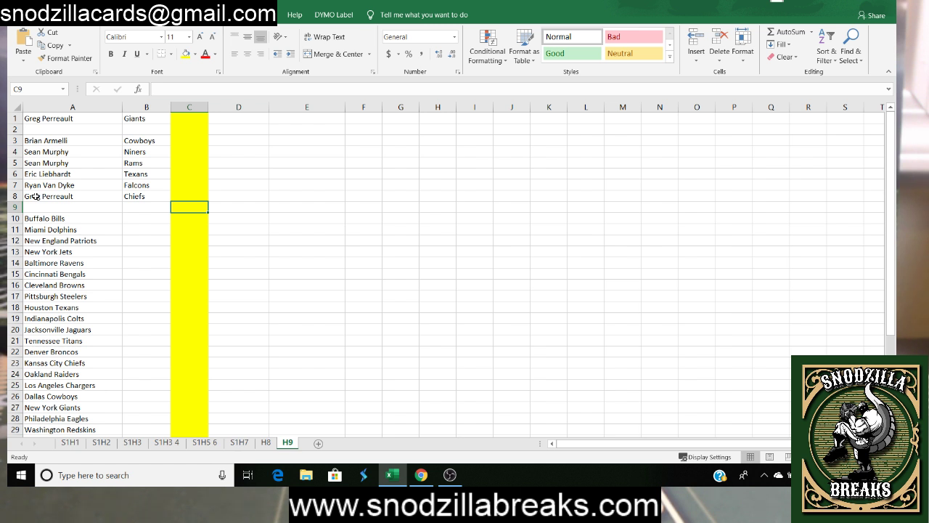
{"action": "key", "text": "Left"}
{"action": "key", "text": "Left"}
{"action": "key", "text": "Up"}
{"action": "key", "text": "Up"}
{"action": "key", "text": "Up"}
{"action": "key", "text": "Up"}
{"action": "key", "text": "Up"}
{"action": "key", "text": "Up"}
{"action": "key", "text": "Up"}
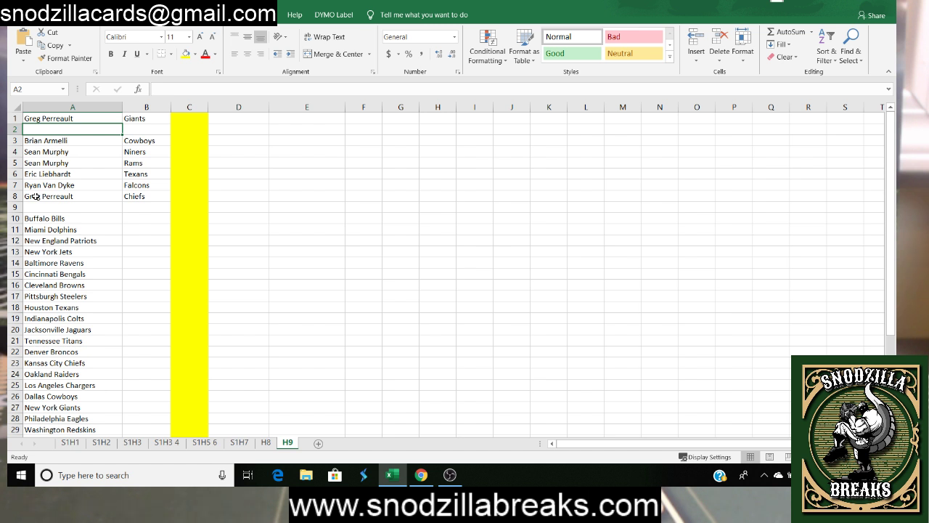
Enter another buyer's handle in cell A2 and commit it
{"action": "type", "text": "Corner"}
{"action": "type", "text": "kick"}
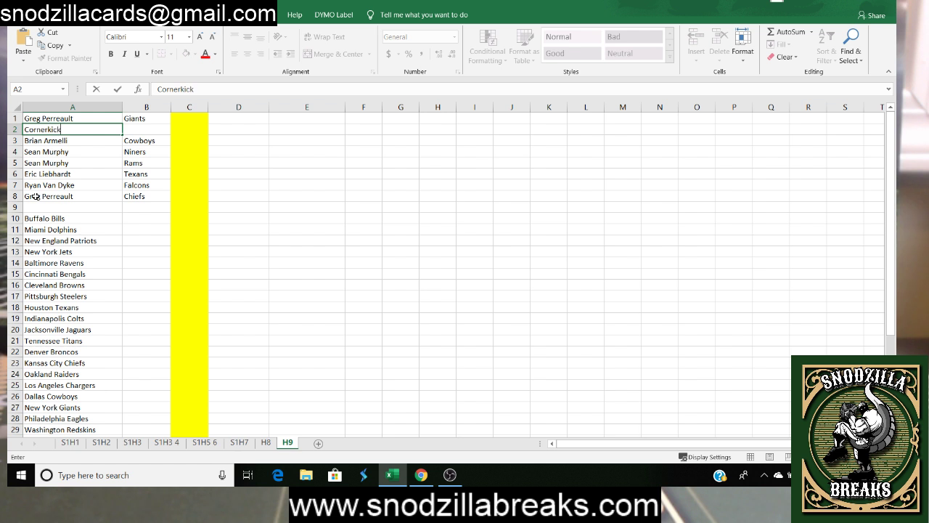
{"action": "key", "text": "Tab"}
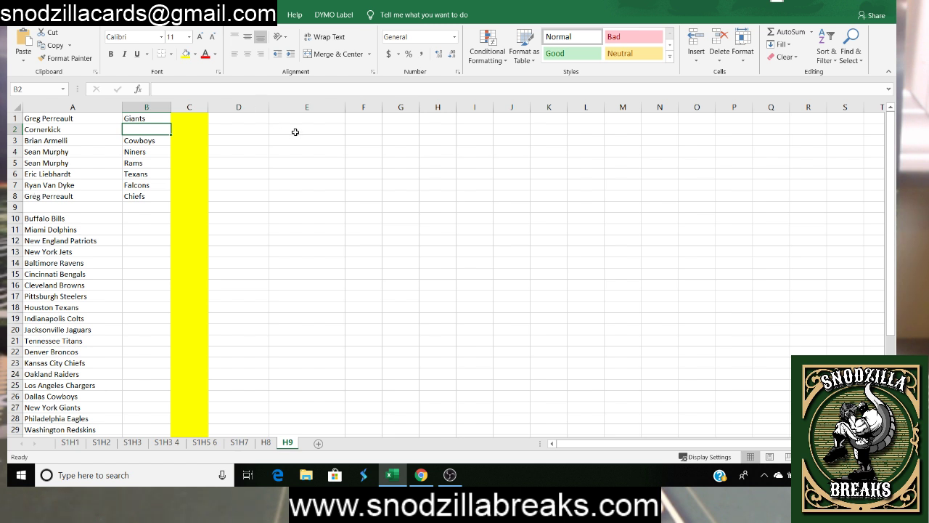
{"action": "key", "text": "alt+Tab"}
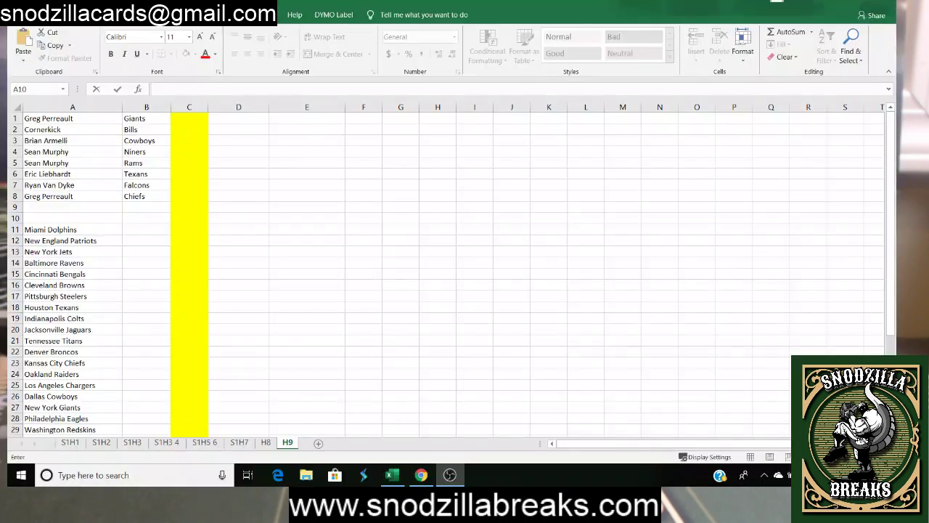
Clear Buffalo Bills, Houston Texans and Kansas City Chiefs from the team list
{"action": "left_click", "coordinate": [52, 214]}
{"action": "left_click", "coordinate": [52, 233]}
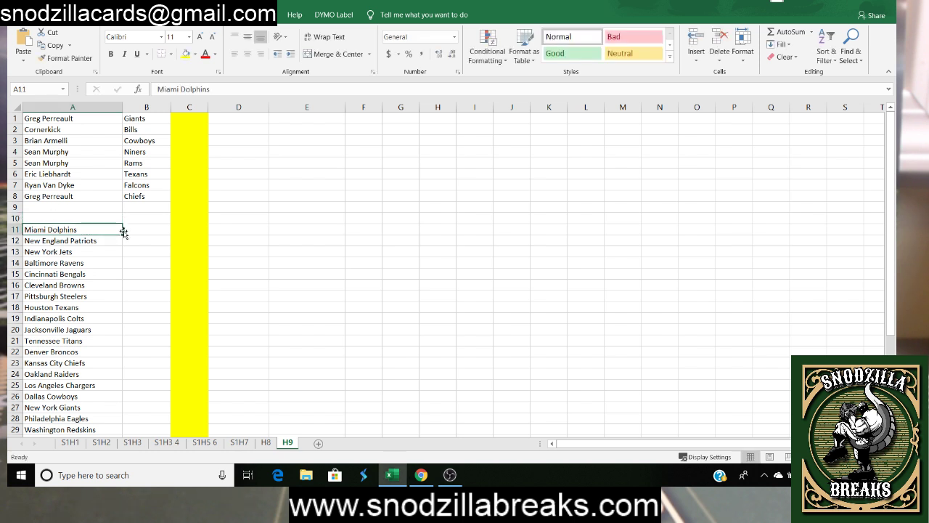
{"action": "key", "text": "Down"}
{"action": "key", "text": "Down"}
{"action": "key", "text": "Down"}
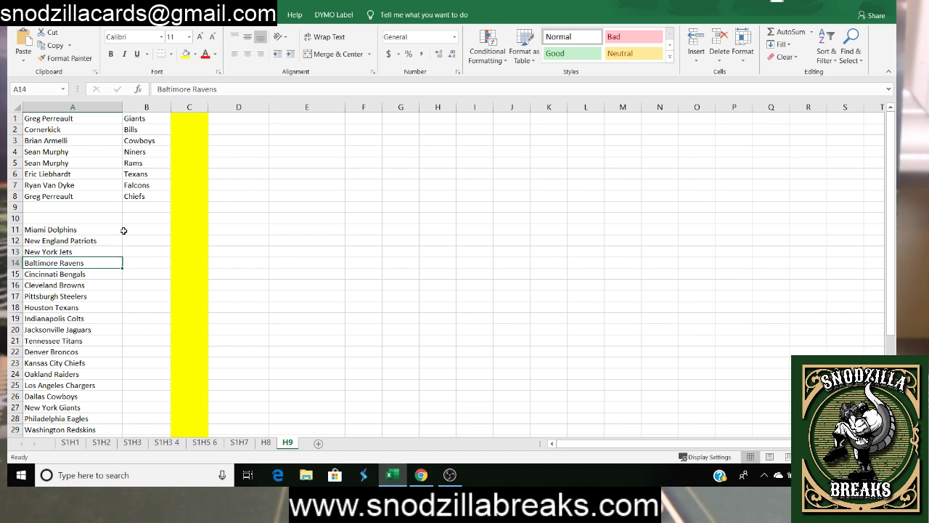
{"action": "key", "text": "Down"}
{"action": "key", "text": "Down"}
{"action": "key", "text": "Down"}
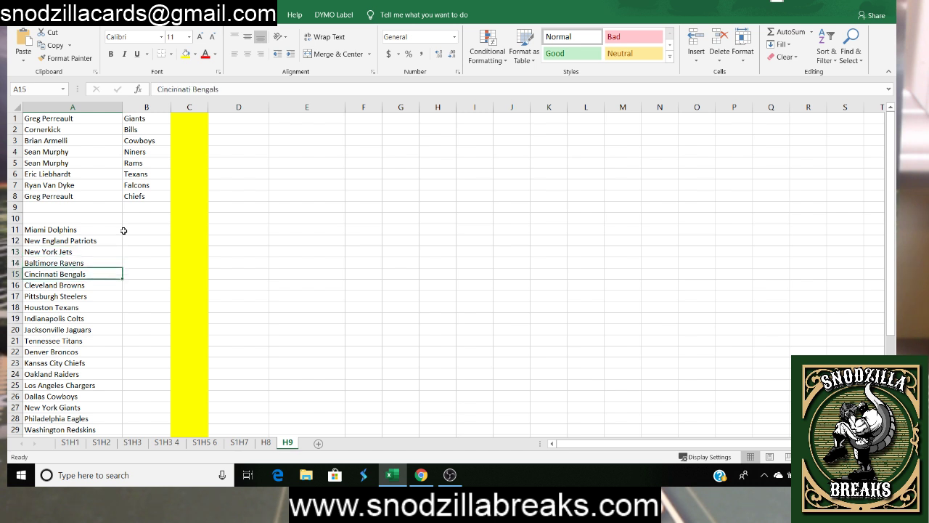
{"action": "key", "text": "Down"}
{"action": "key", "text": "Down"}
{"action": "key", "text": "Up"}
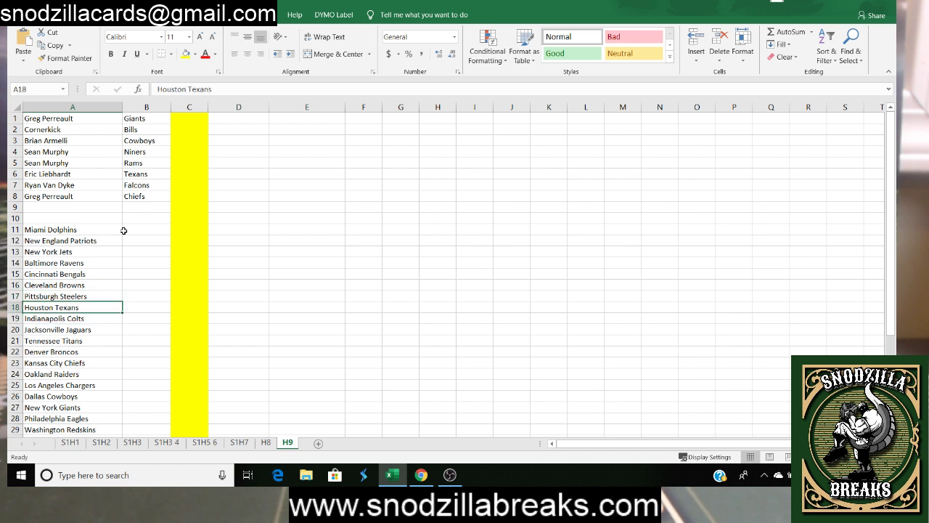
{"action": "key", "text": "Delete"}
{"action": "key", "text": "Down"}
{"action": "key", "text": "Down"}
{"action": "key", "text": "Down"}
{"action": "key", "text": "Down"}
{"action": "key", "text": "Down"}
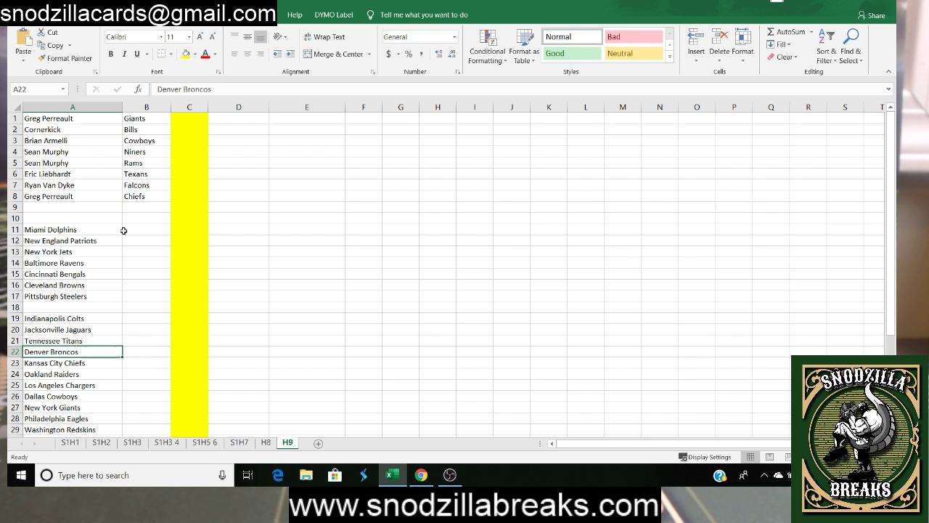
{"action": "key", "text": "BackSpace"}
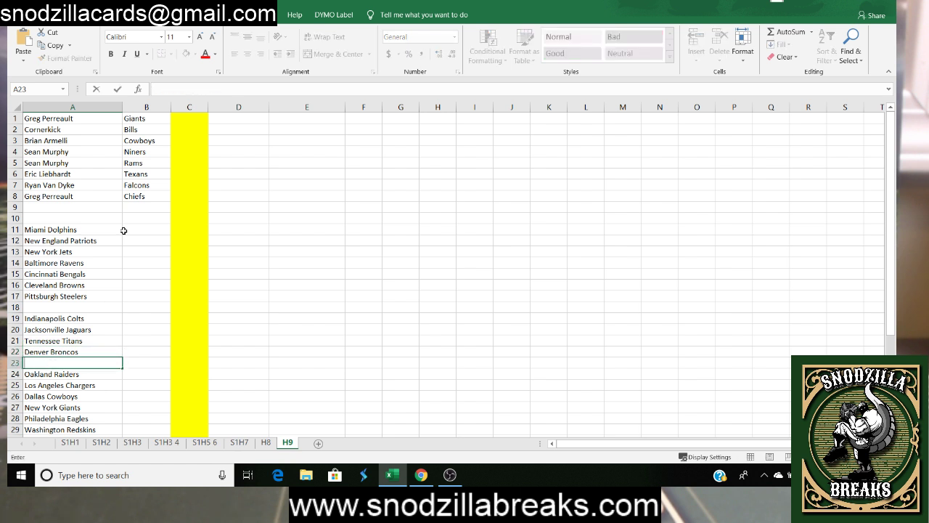
{"action": "key", "text": "Up"}
{"action": "key", "text": "Down"}
{"action": "key", "text": "Down"}
{"action": "key", "text": "Down"}
Clear Dallas Cowboys, New York Giants and San Francisco 49ers from the team list
{"action": "key", "text": "Up"}
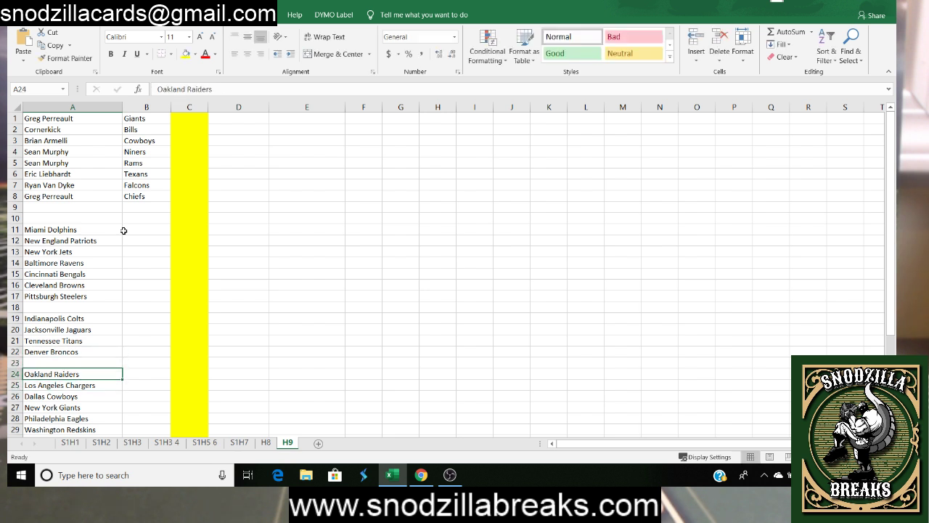
{"action": "key", "text": "Down"}
{"action": "key", "text": "Down"}
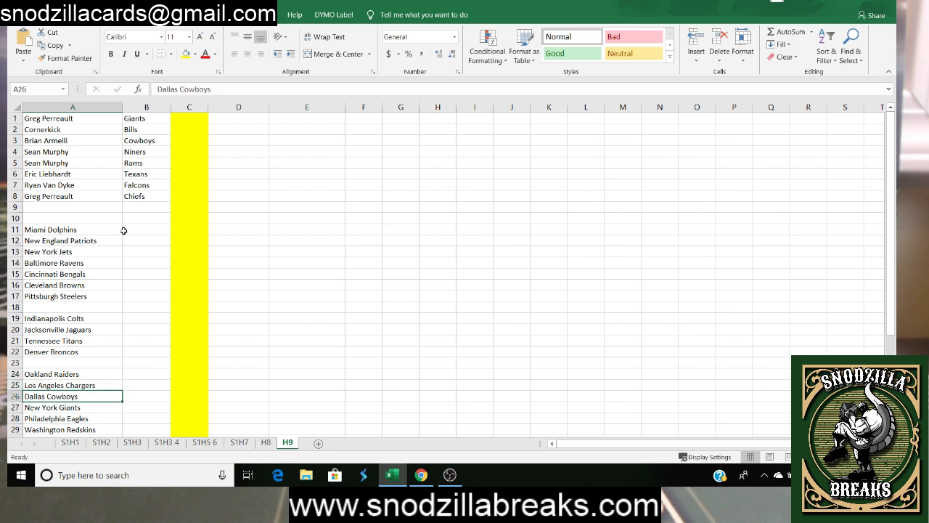
{"action": "key", "text": "BackSpace"}
{"action": "key", "text": "Return"}
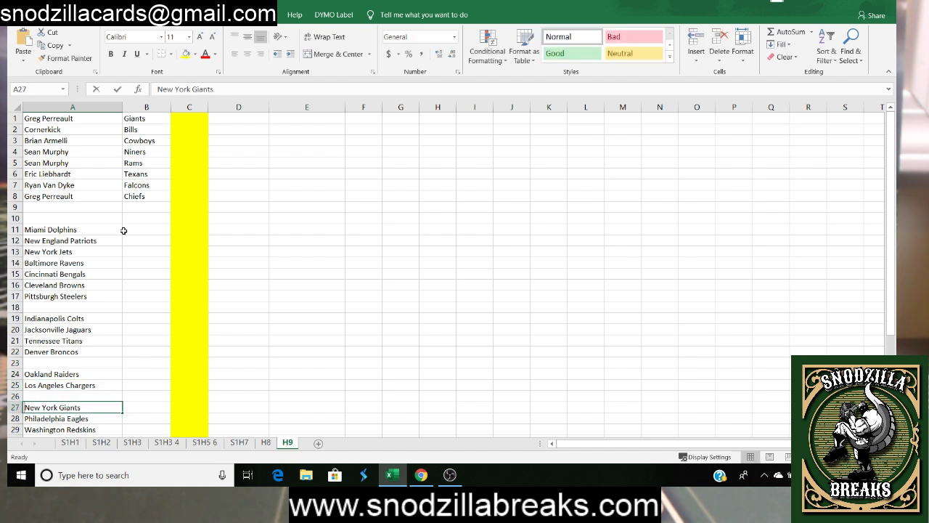
{"action": "key", "text": "BackSpace"}
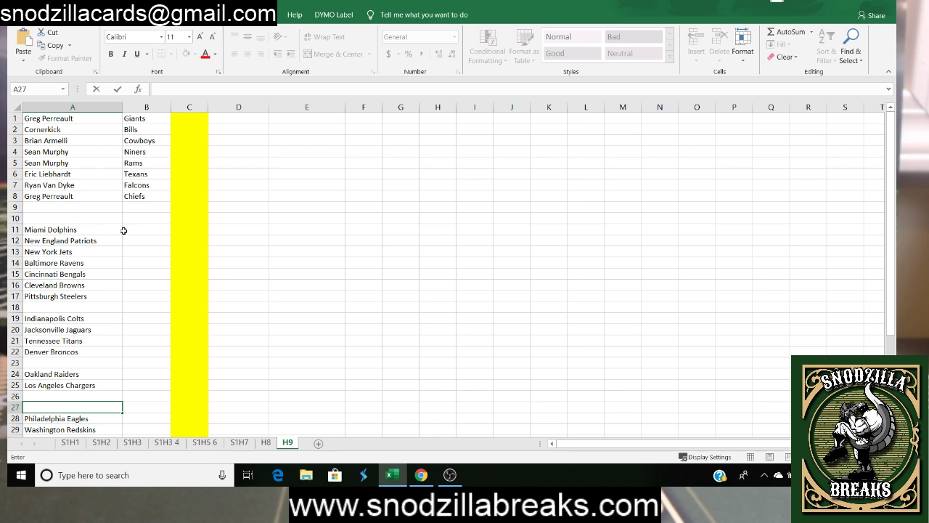
{"action": "key", "text": "Down"}
{"action": "key", "text": "Down"}
{"action": "key", "text": "Down"}
{"action": "key", "text": "Down"}
{"action": "key", "text": "Down"}
{"action": "key", "text": "Down"}
{"action": "key", "text": "Down"}
{"action": "key", "text": "Down"}
{"action": "key", "text": "Down"}
{"action": "key", "text": "Down"}
{"action": "key", "text": "Down"}
{"action": "key", "text": "Down"}
{"action": "key", "text": "Down"}
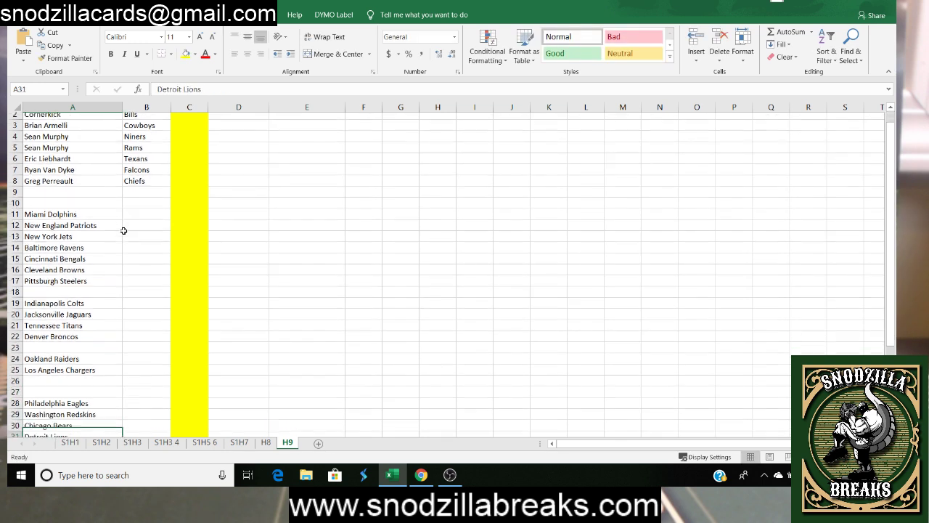
{"action": "key", "text": "Down"}
{"action": "key", "text": "Down"}
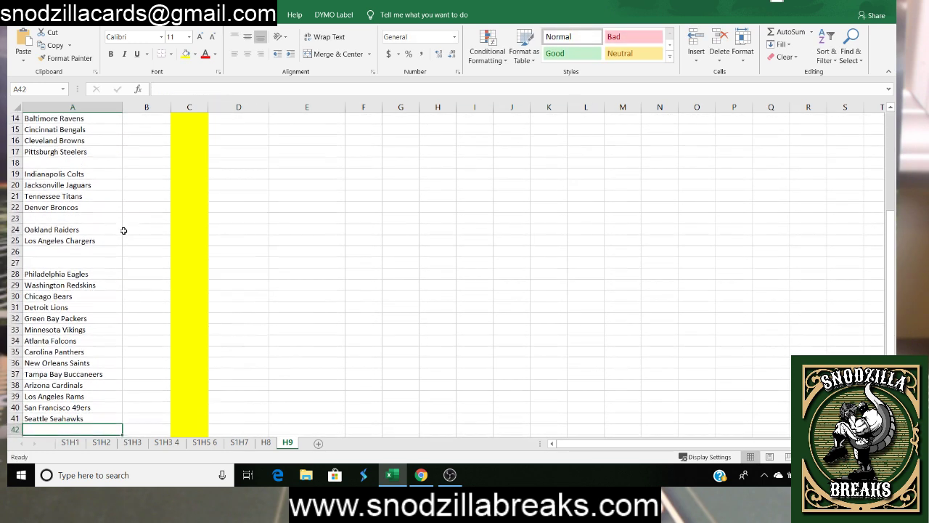
{"action": "key", "text": "Up"}
{"action": "key", "text": "Up"}
{"action": "key", "text": "BackSpace"}
Clear Los Angeles Rams and Atlanta Falcons, then return to the empty row above Miami Dolphins
{"action": "key", "text": "Up"}
{"action": "key", "text": "BackSpace"}
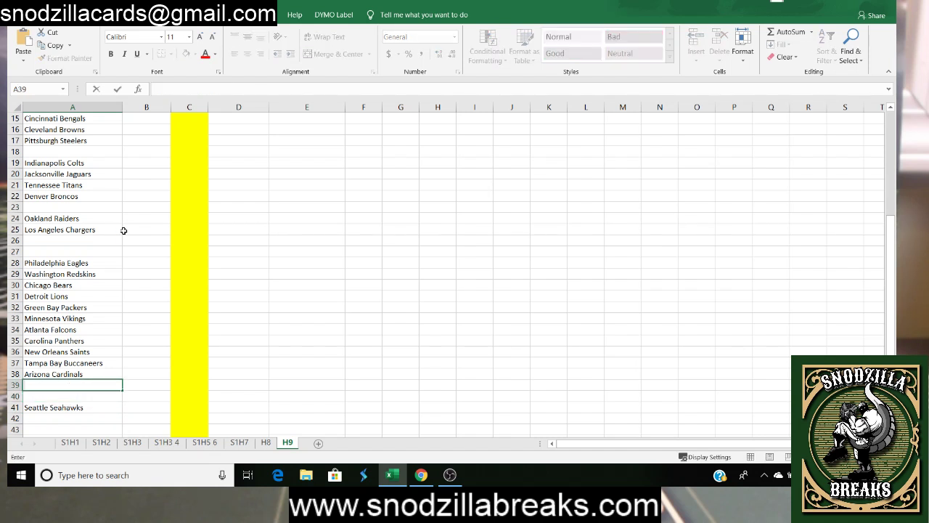
{"action": "key", "text": "Up"}
{"action": "key", "text": "Up"}
{"action": "key", "text": "Up"}
{"action": "key", "text": "Up"}
{"action": "key", "text": "Up"}
{"action": "key", "text": "BackSpace"}
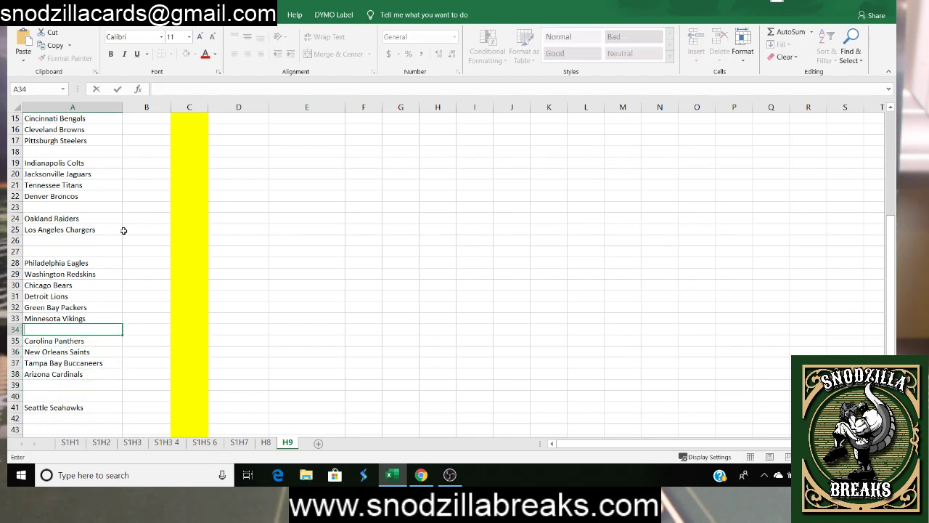
{"action": "key", "text": "Down"}
{"action": "key", "text": "Down"}
{"action": "key", "text": "Down"}
{"action": "key", "text": "Down"}
{"action": "key", "text": "Down"}
{"action": "key", "text": "Down"}
{"action": "key", "text": "Up"}
{"action": "key", "text": "Up"}
{"action": "key", "text": "Up"}
{"action": "key", "text": "Up"}
{"action": "key", "text": "Up"}
{"action": "key", "text": "Up"}
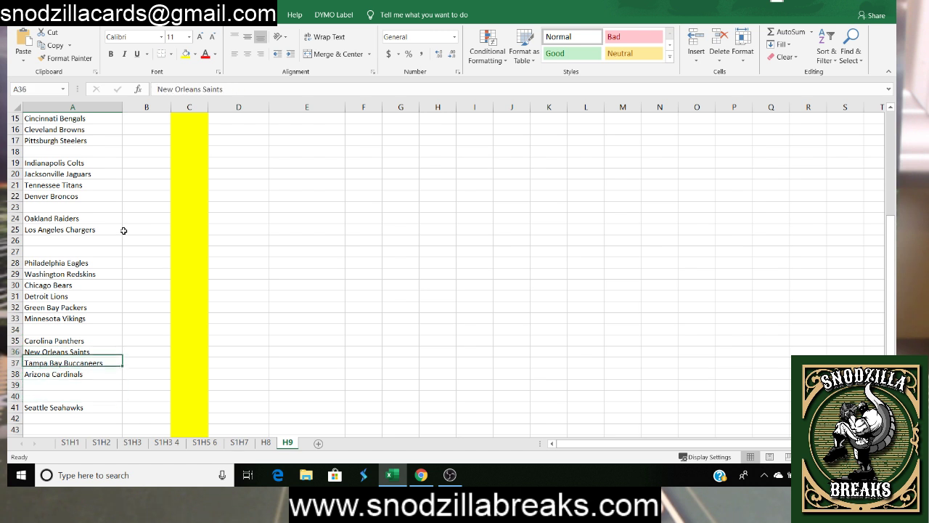
{"action": "key", "text": "Up"}
{"action": "key", "text": "Up"}
{"action": "key", "text": "Up"}
{"action": "key", "text": "Up"}
{"action": "key", "text": "Up"}
{"action": "key", "text": "Up"}
{"action": "key", "text": "Up"}
{"action": "key", "text": "Up"}
{"action": "key", "text": "Up"}
{"action": "key", "text": "Up"}
{"action": "key", "text": "Up"}
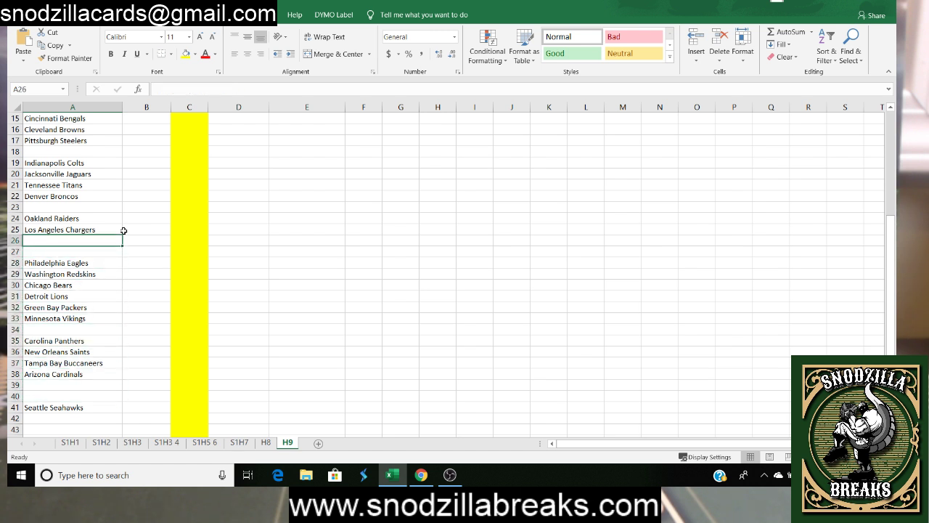
{"action": "key", "text": "Up"}
{"action": "key", "text": "Up"}
{"action": "key", "text": "Up"}
{"action": "key", "text": "Up"}
{"action": "key", "text": "Up"}
{"action": "key", "text": "Up"}
{"action": "key", "text": "Up"}
{"action": "key", "text": "Up"}
{"action": "key", "text": "Up"}
{"action": "key", "text": "Up"}
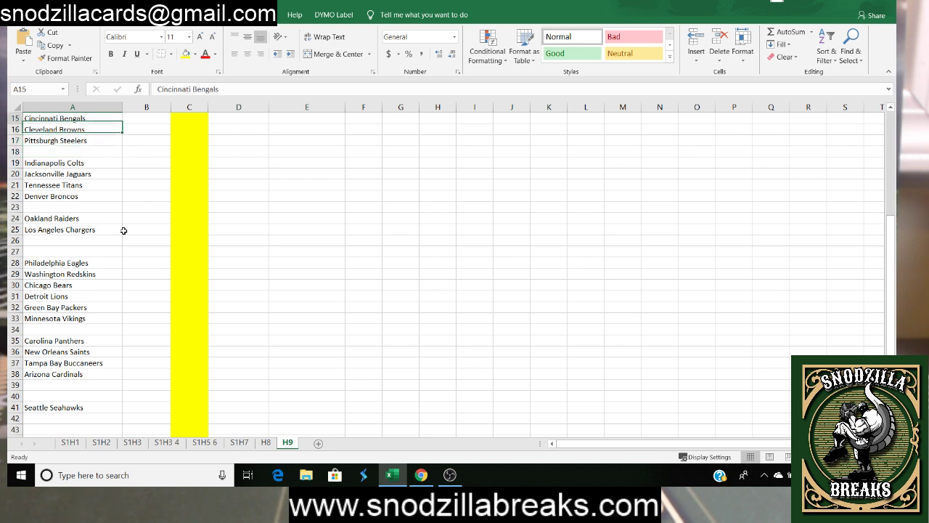
{"action": "key", "text": "Up"}
{"action": "key", "text": "Up"}
{"action": "key", "text": "Up"}
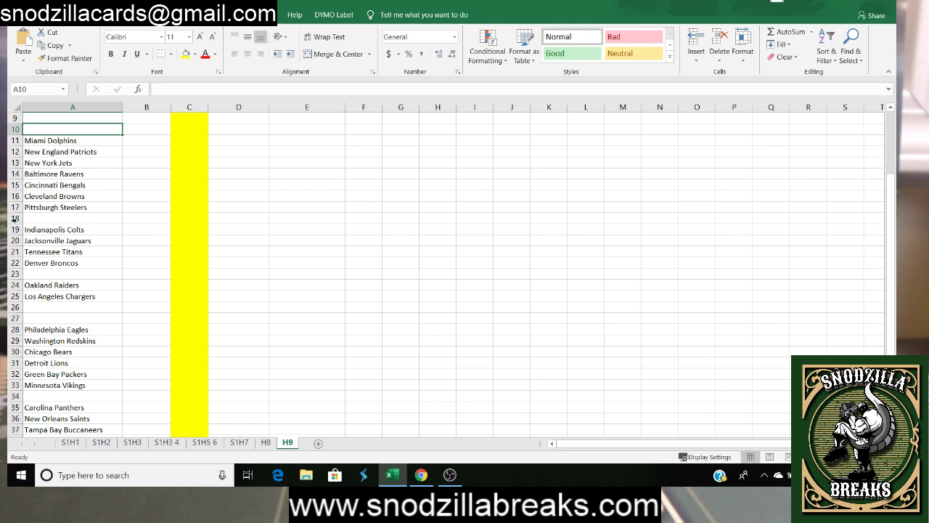
Delete the empty rows 18, 22, and 24–25 from the team list
{"action": "right_click", "coordinate": [16, 219]}
{"action": "left_click", "coordinate": [45, 310]}
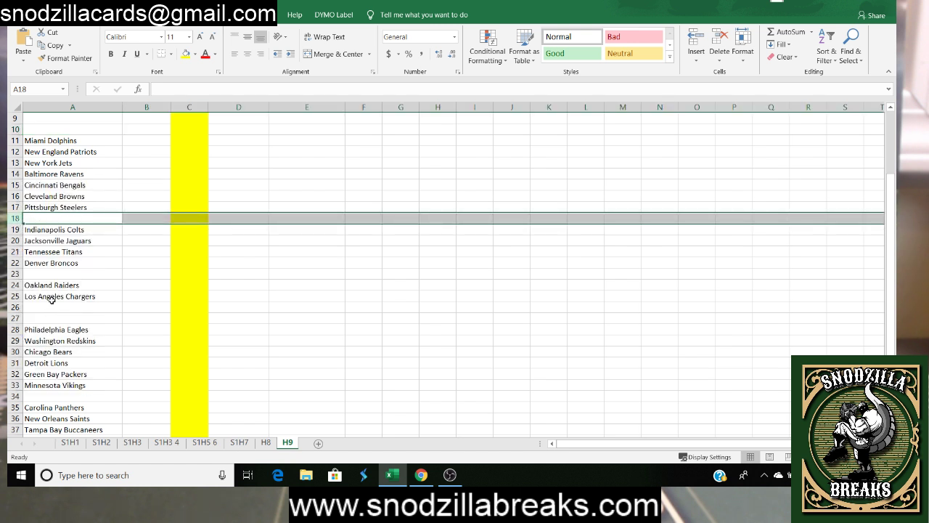
{"action": "right_click", "coordinate": [16, 263]}
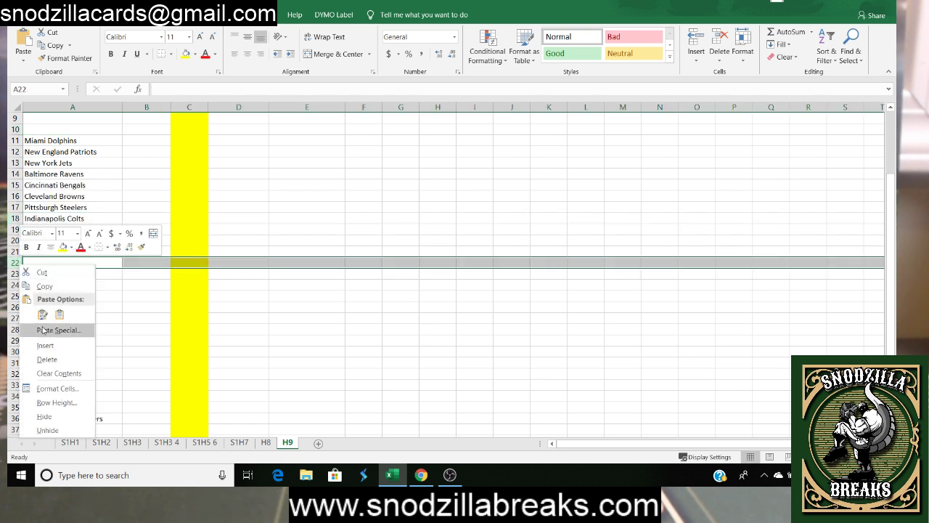
{"action": "left_click", "coordinate": [47, 359]}
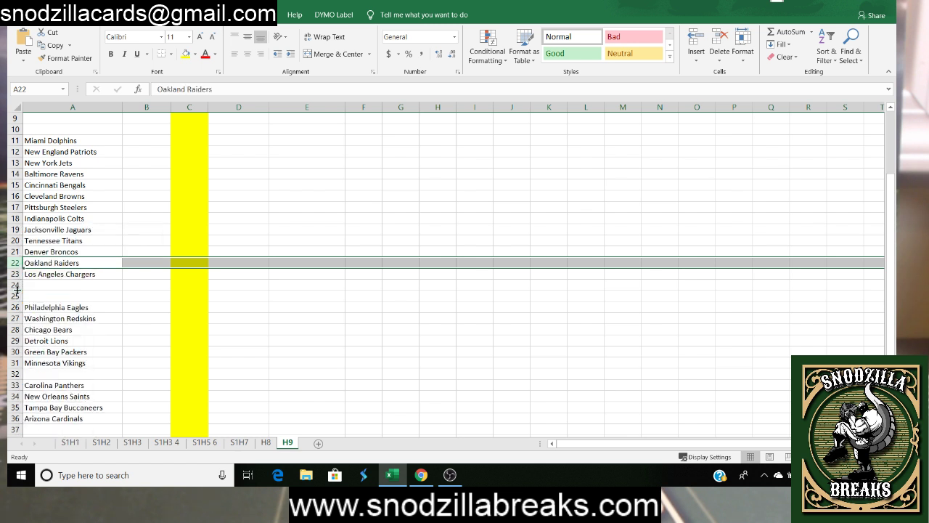
{"action": "left_click", "coordinate": [15, 286]}
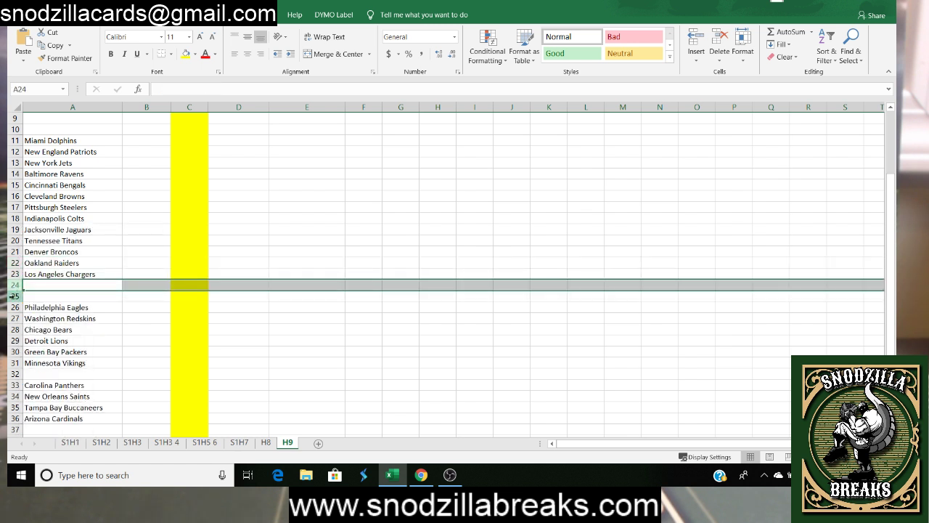
{"action": "left_click", "coordinate": [15, 295], "text": "shift"}
{"action": "right_click", "coordinate": [14, 295]}
{"action": "left_click", "coordinate": [40, 217]}
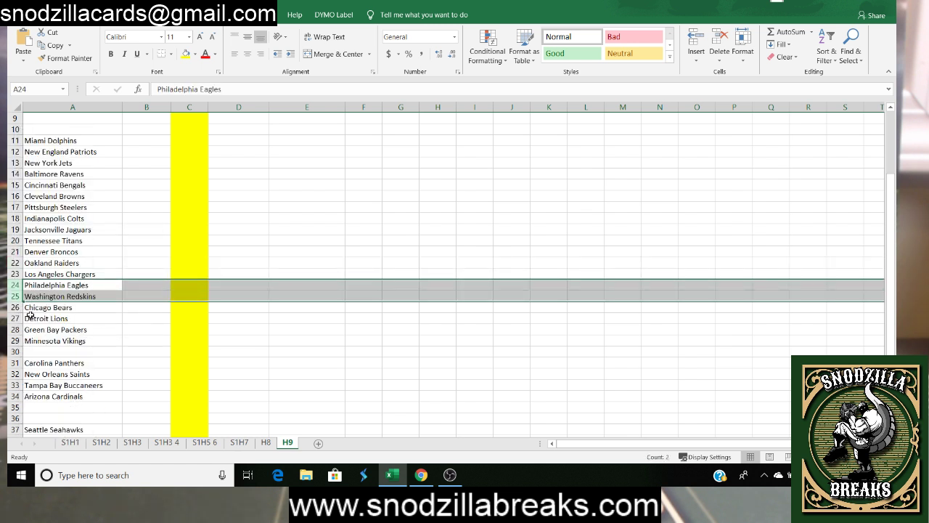
Delete the remaining empty rows 30 and 34–35
{"action": "right_click", "coordinate": [16, 352]}
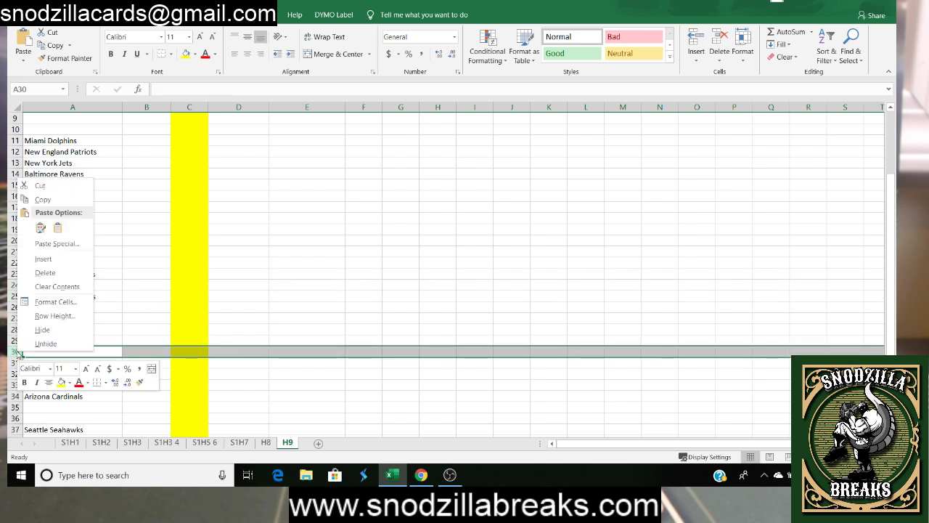
{"action": "left_click", "coordinate": [32, 274]}
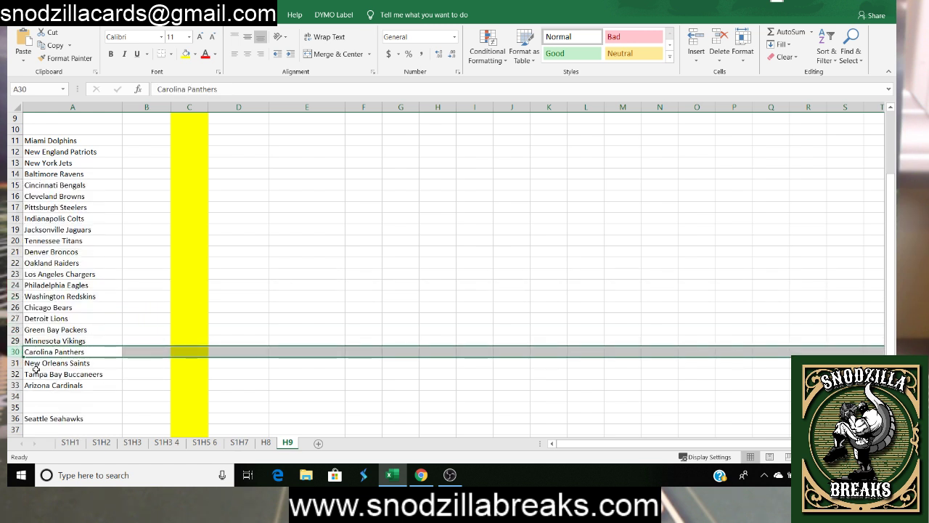
{"action": "left_click", "coordinate": [16, 395]}
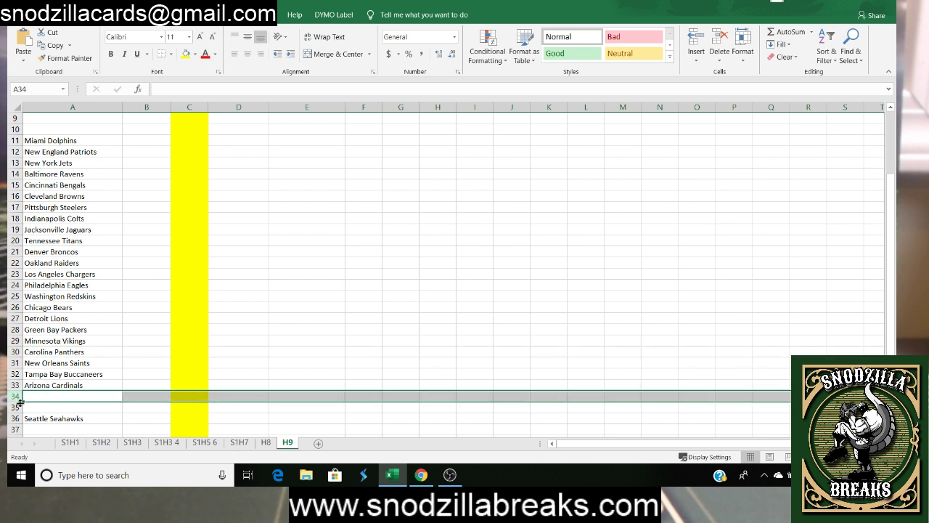
{"action": "left_click", "coordinate": [16, 407], "text": "shift"}
{"action": "right_click", "coordinate": [16, 407]}
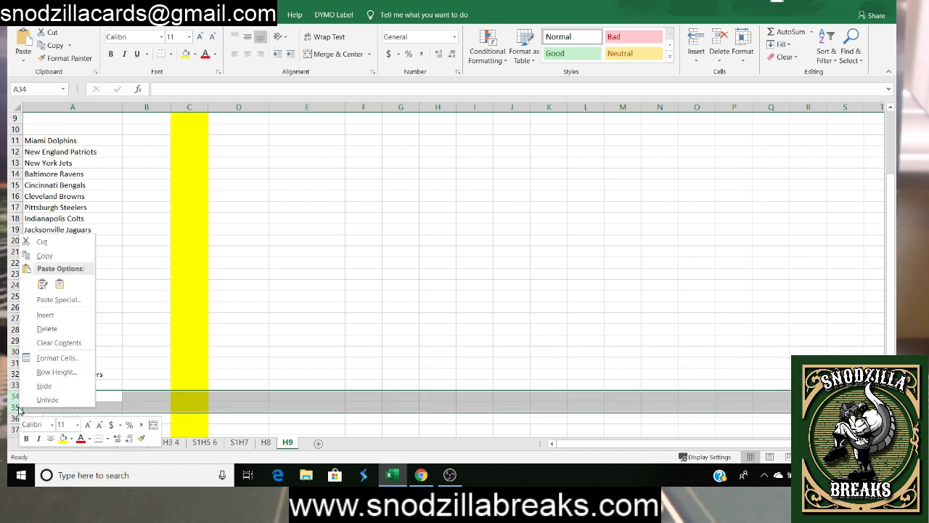
{"action": "left_click", "coordinate": [38, 331]}
Copy the eight buyer names in A1:A8 and switch to the browser
{"action": "scroll", "coordinate": [37, 332], "scroll_direction": "up", "scroll_amount": 3}
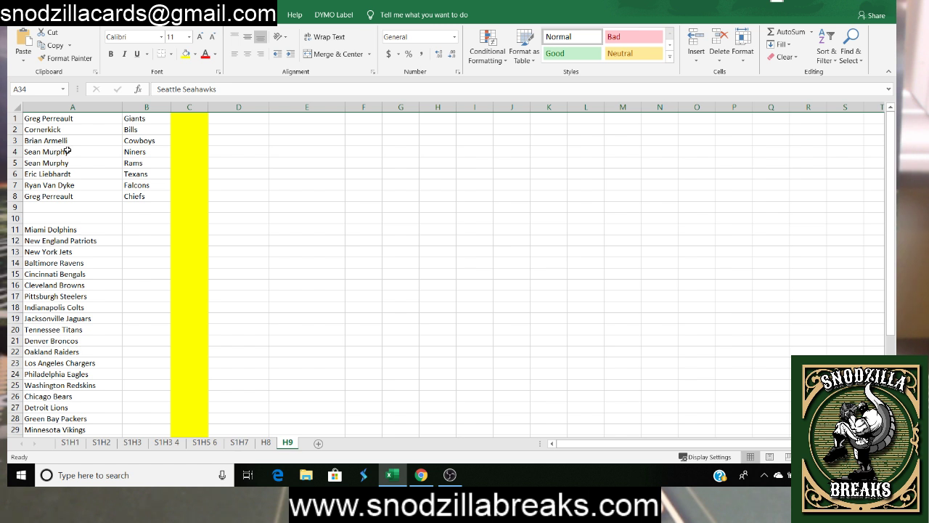
{"action": "left_click_drag", "start_coordinate": [65, 123], "coordinate": [61, 191]}
{"action": "key", "text": "ctrl+c"}
{"action": "key", "text": "alt+Tab"}
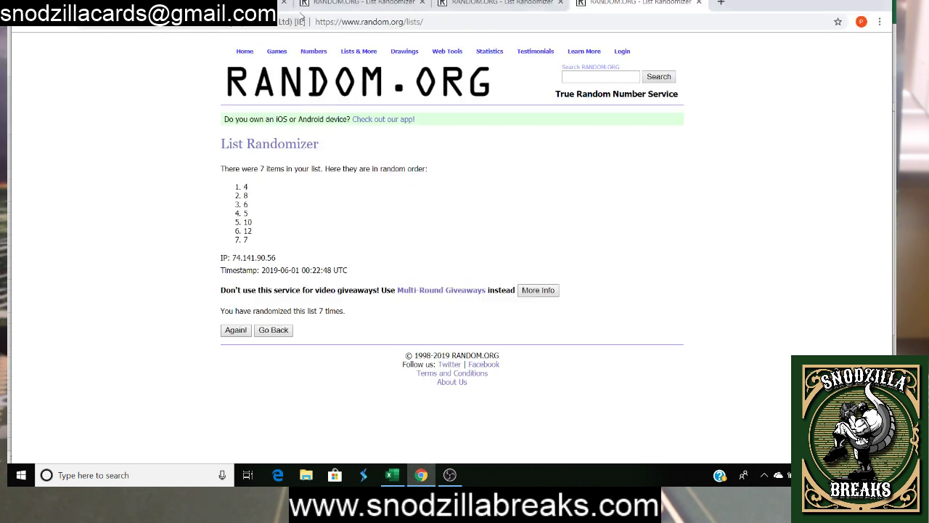
Paste the eight buyer names into a fresh RANDOM.ORG List Randomizer form
{"action": "left_click", "coordinate": [299, 7]}
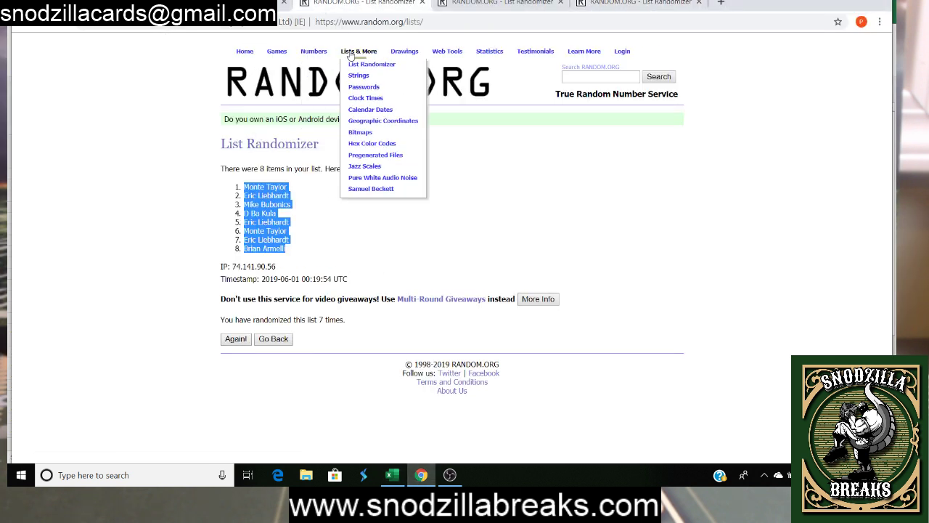
{"action": "left_click", "coordinate": [367, 64]}
{"action": "left_click", "coordinate": [281, 258]}
{"action": "key", "text": "ctrl+v"}
Randomize the names, reshuffle up to seven times, and select the resulting order
{"action": "left_click", "coordinate": [247, 417]}
{"action": "left_click", "coordinate": [234, 321]}
{"action": "left_click", "coordinate": [236, 339]}
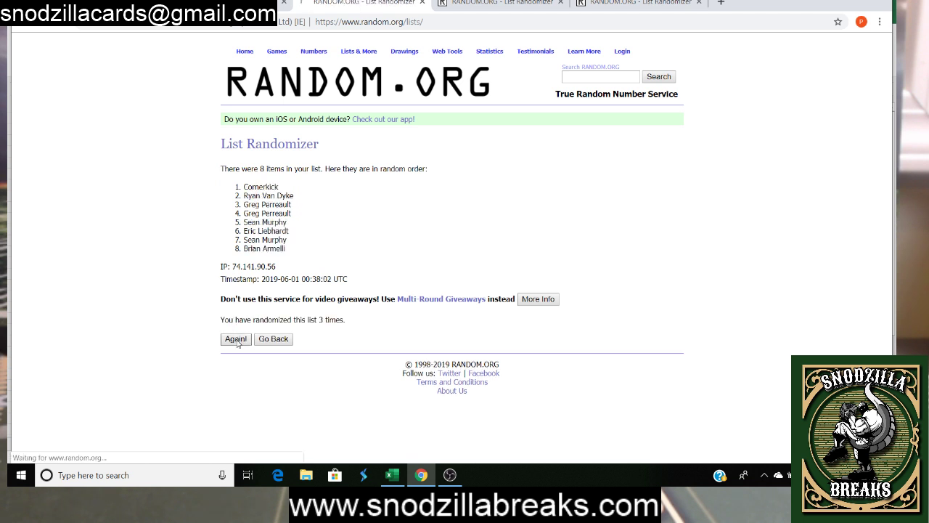
{"action": "left_click", "coordinate": [236, 339]}
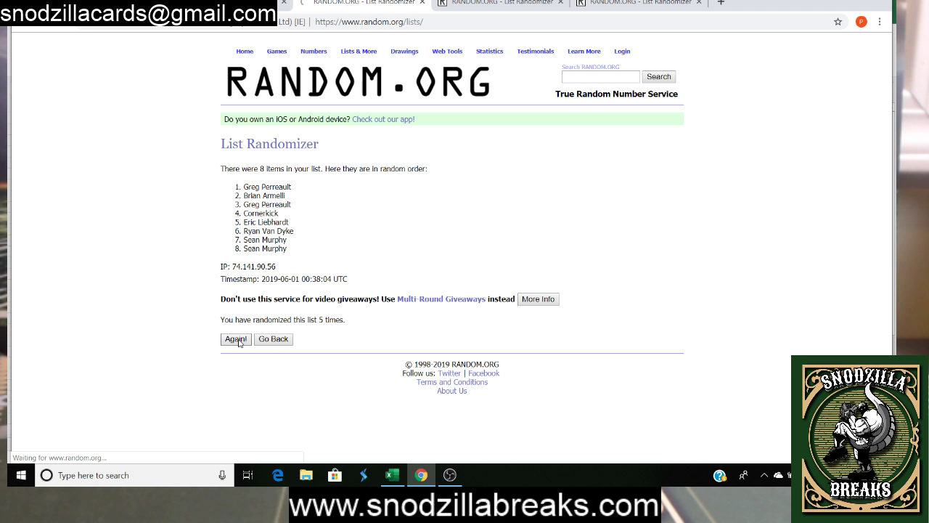
{"action": "left_click", "coordinate": [239, 339]}
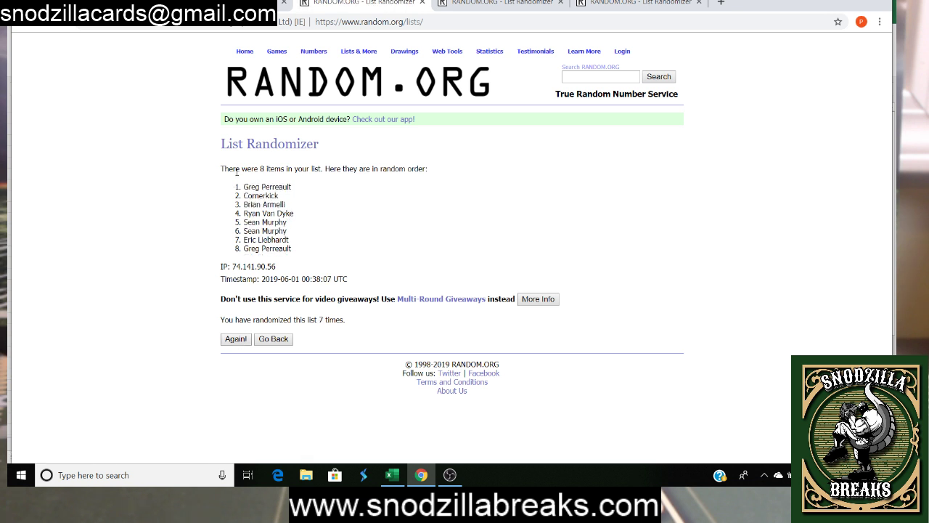
{"action": "left_click_drag", "start_coordinate": [245, 187], "coordinate": [304, 249]}
Paste the shuffled names at D1 and fill them down column D to D24
{"action": "key", "text": "alt+Tab"}
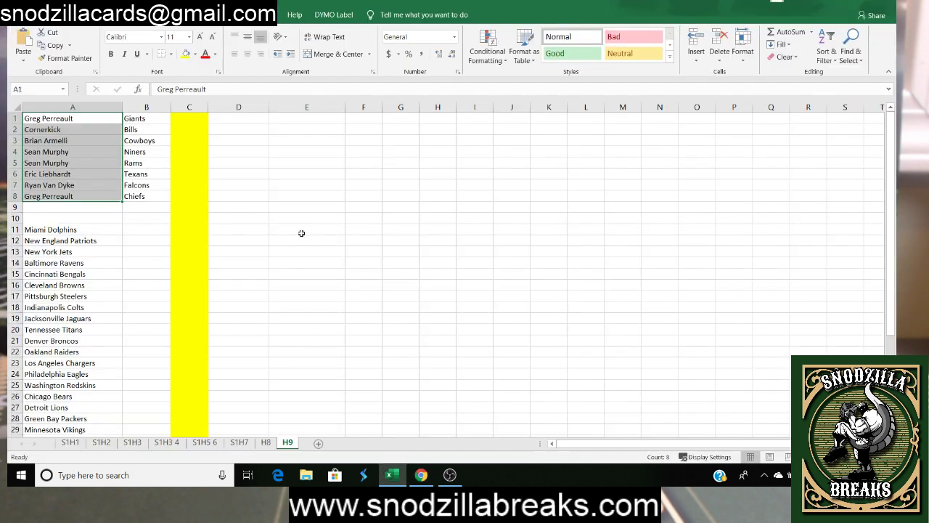
{"action": "right_click", "coordinate": [253, 119]}
{"action": "left_click", "coordinate": [295, 166]}
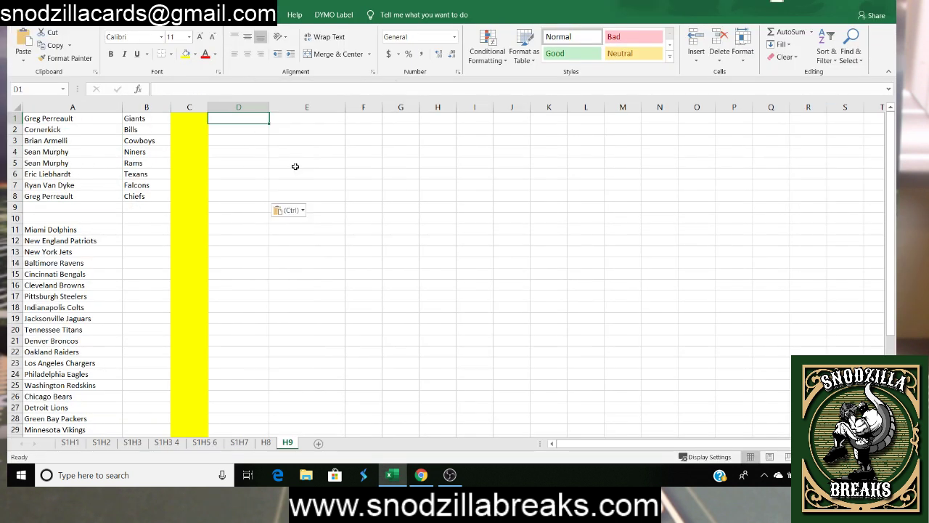
{"action": "left_click_drag", "start_coordinate": [268, 199], "coordinate": [256, 377]}
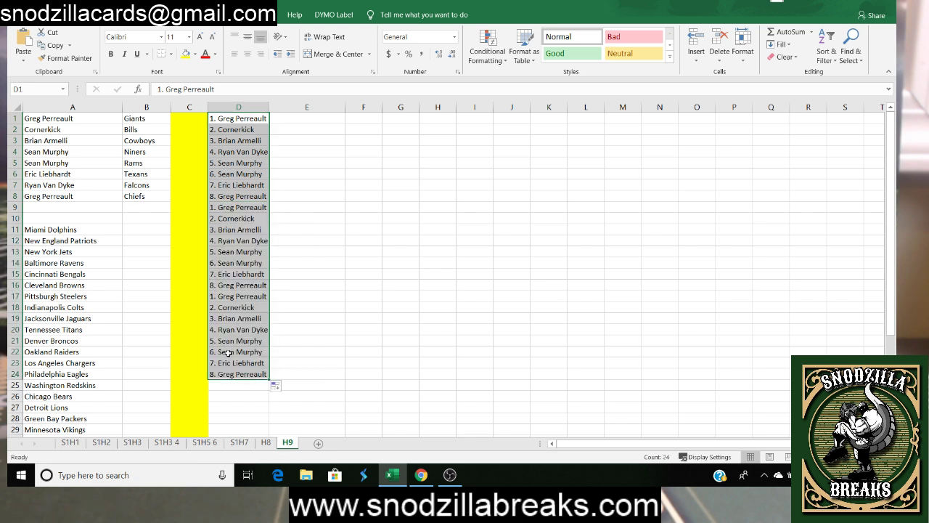
Copy the 24 team names in A11:A34 for the randomizer
{"action": "left_click_drag", "start_coordinate": [38, 231], "coordinate": [85, 454]}
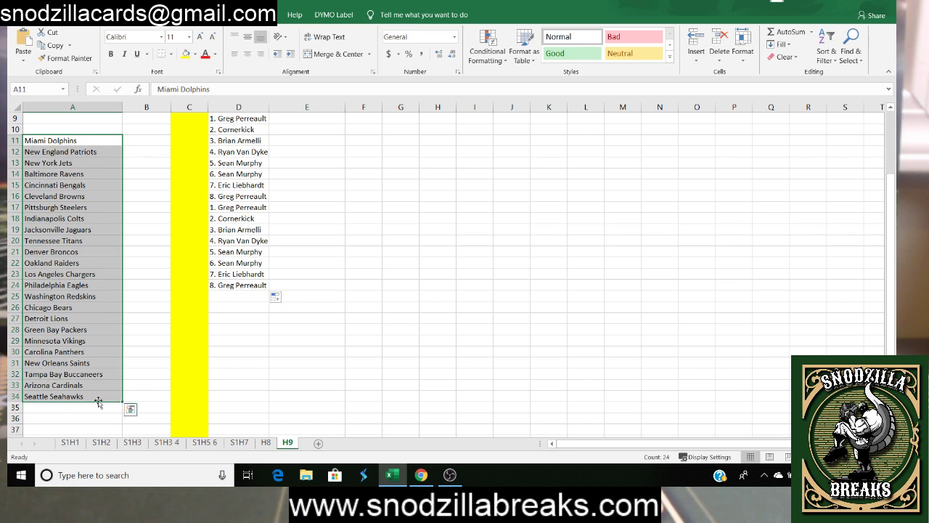
{"action": "key", "text": "ctrl+c"}
{"action": "key", "text": "alt+Tab"}
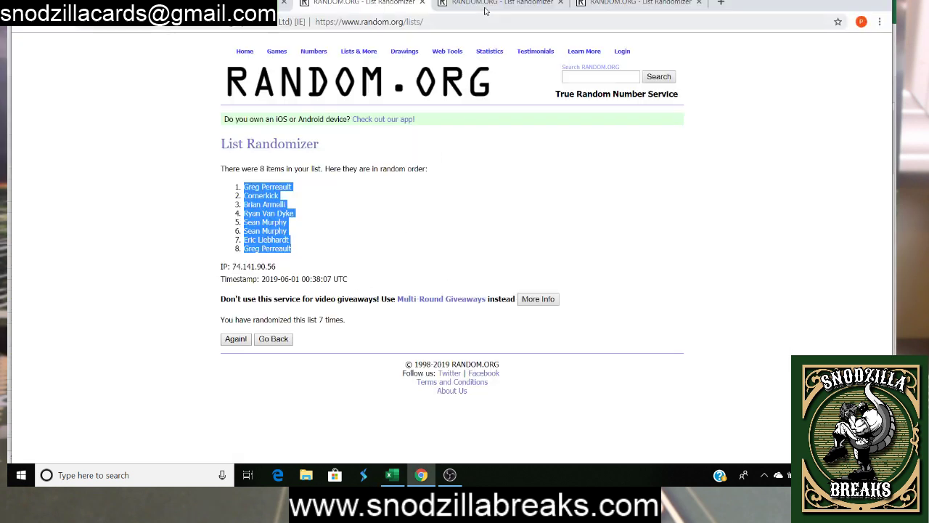
Paste the 24 NFL teams into a fresh List Randomizer form on the second tab
{"action": "left_click", "coordinate": [490, 6]}
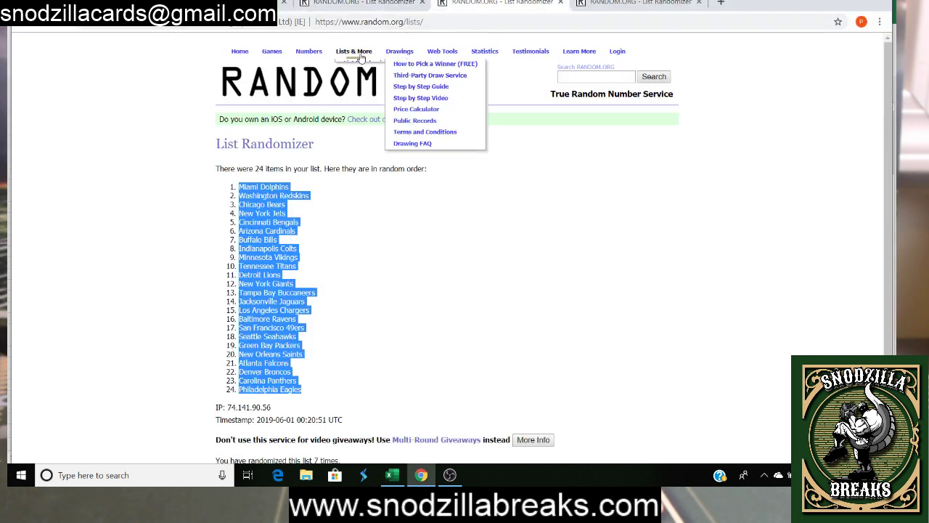
{"action": "left_click", "coordinate": [360, 63]}
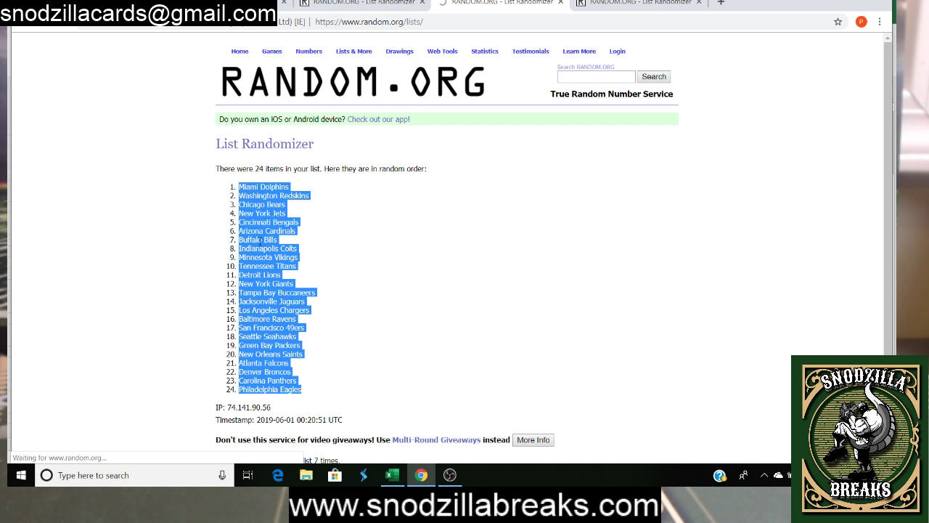
{"action": "left_click", "coordinate": [264, 271]}
{"action": "key", "text": "ctrl+v"}
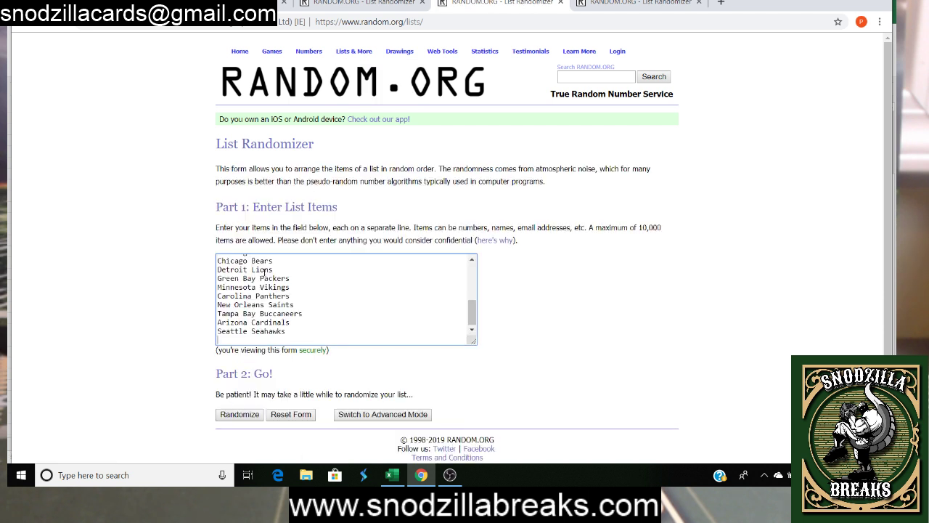
{"action": "scroll", "coordinate": [296, 262], "scroll_direction": "up", "scroll_amount": 5}
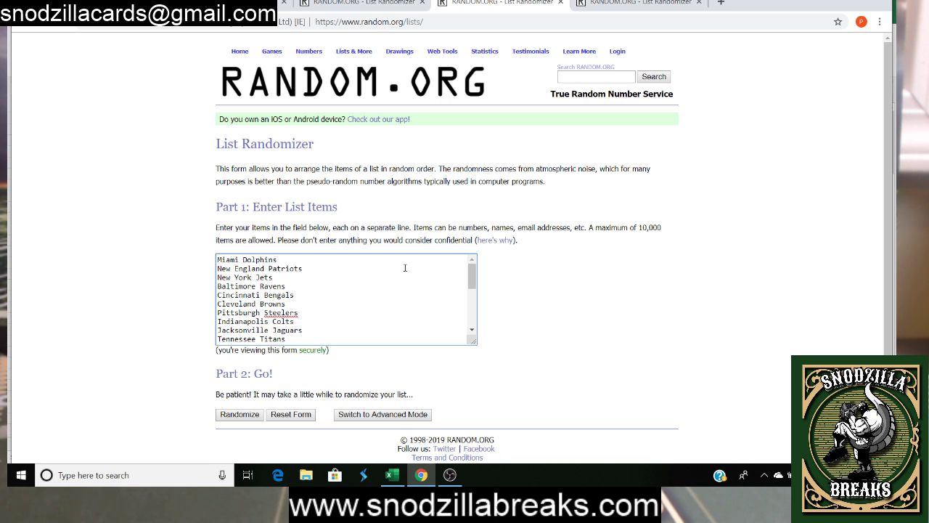
{"action": "scroll", "coordinate": [405, 268], "scroll_direction": "down", "scroll_amount": 2}
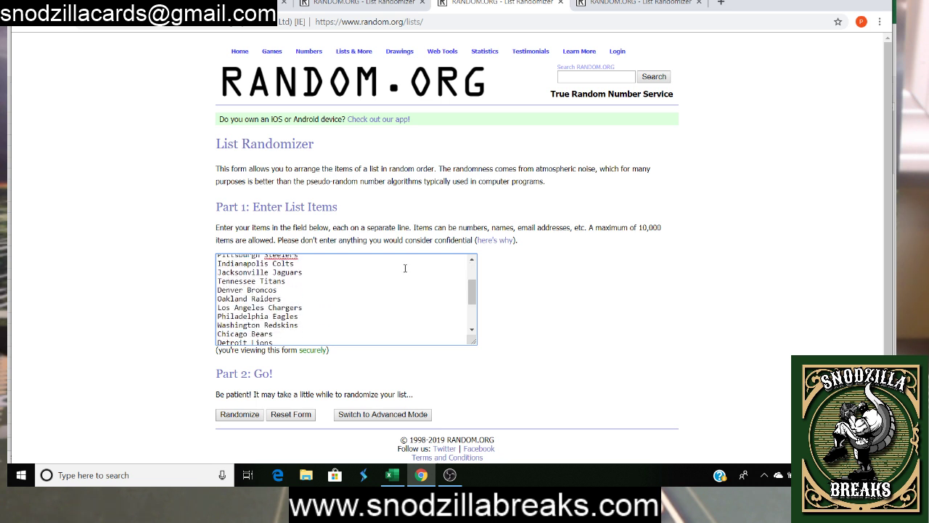
{"action": "scroll", "coordinate": [406, 268], "scroll_direction": "down", "scroll_amount": 2}
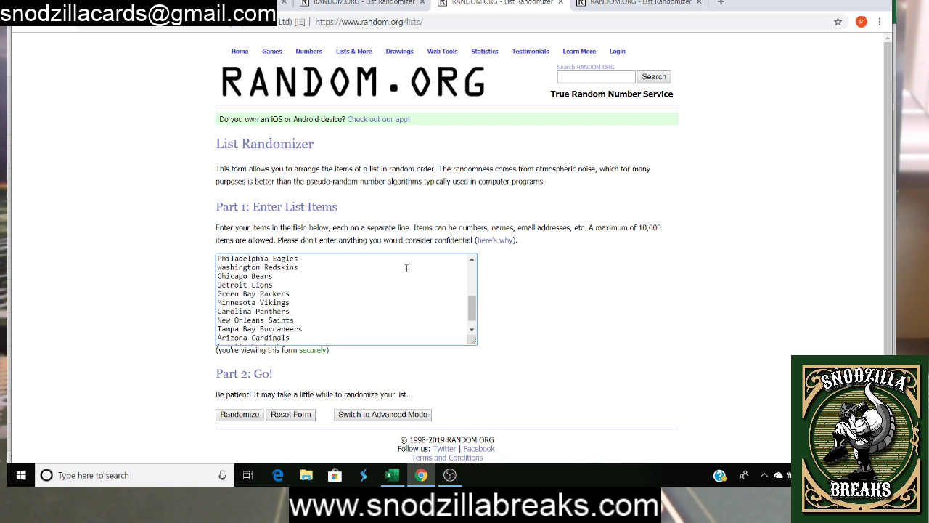
{"action": "scroll", "coordinate": [407, 269], "scroll_direction": "down", "scroll_amount": 1}
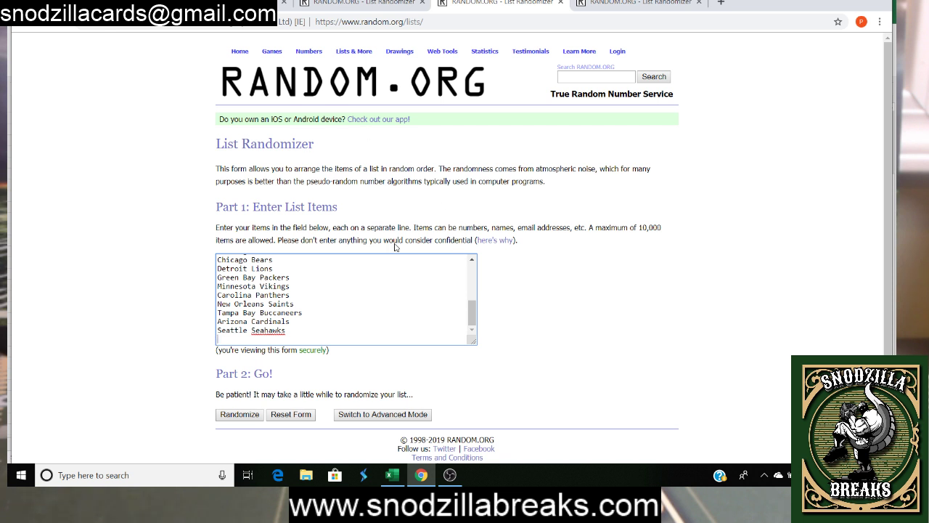
Randomize the teams seven times and select just the 24 shuffled results
{"action": "left_click", "coordinate": [240, 414]}
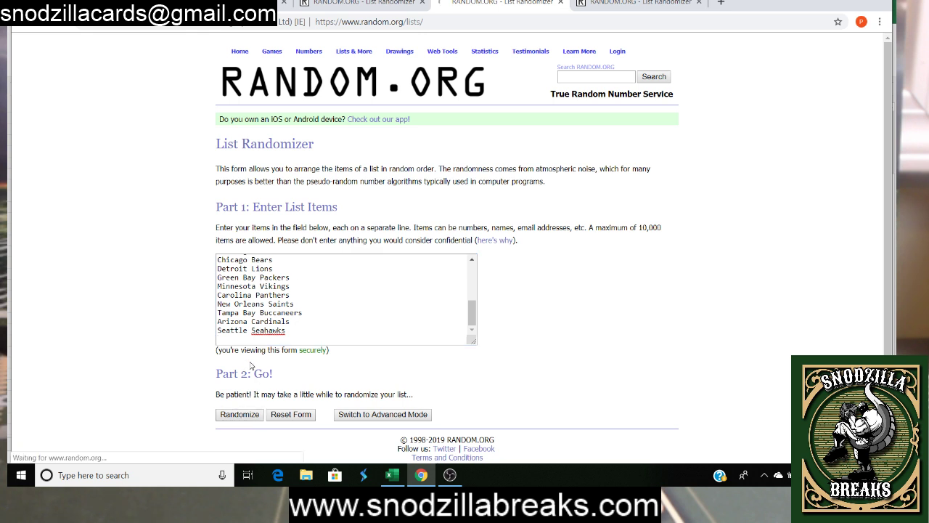
{"action": "scroll", "coordinate": [254, 349], "scroll_direction": "down", "scroll_amount": 2}
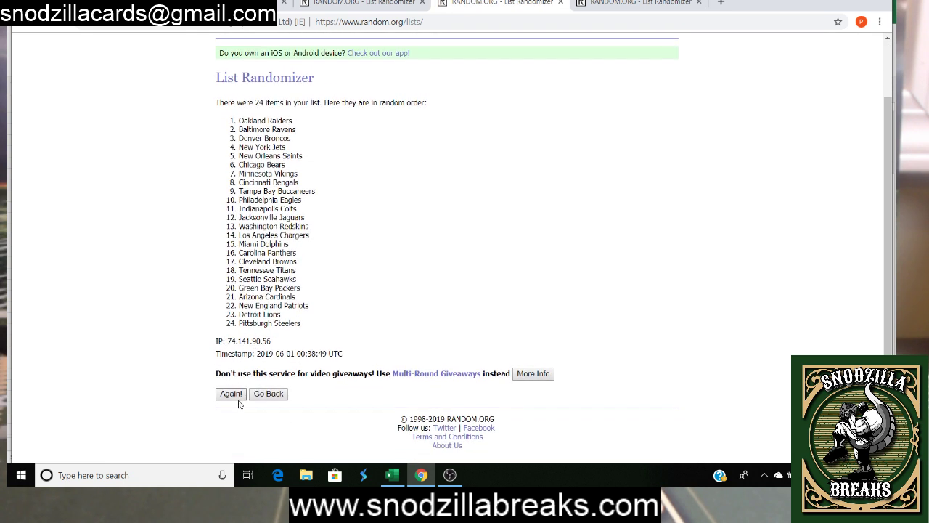
{"action": "left_click", "coordinate": [231, 394]}
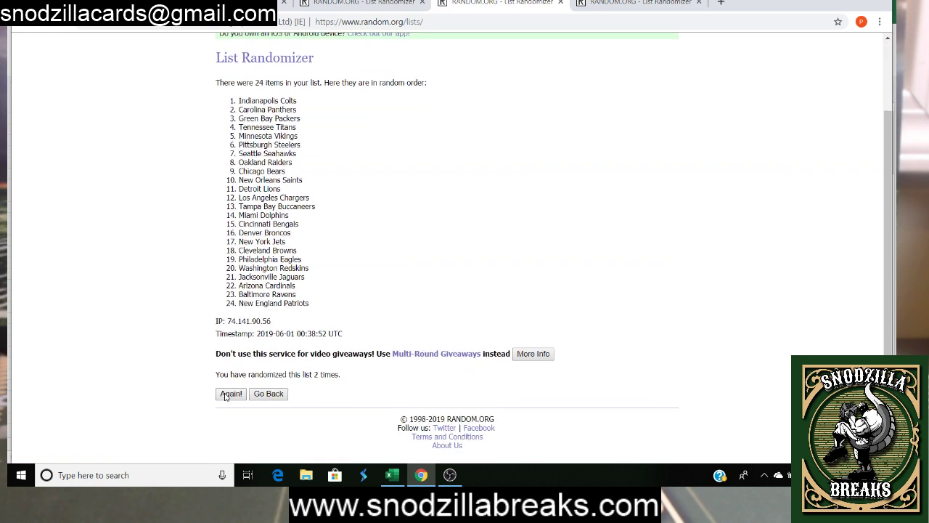
{"action": "left_click", "coordinate": [230, 394]}
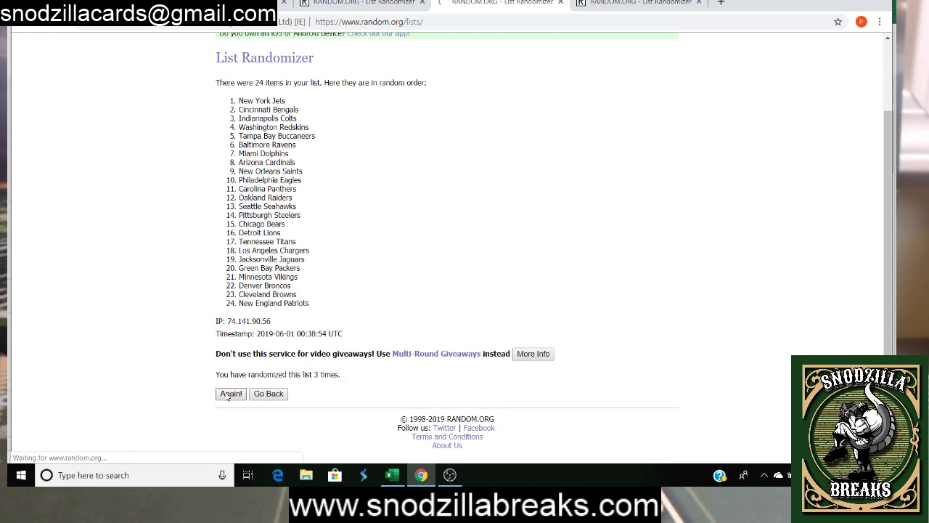
{"action": "left_click", "coordinate": [230, 394]}
{"action": "left_click", "coordinate": [230, 394]}
{"action": "left_click", "coordinate": [229, 394]}
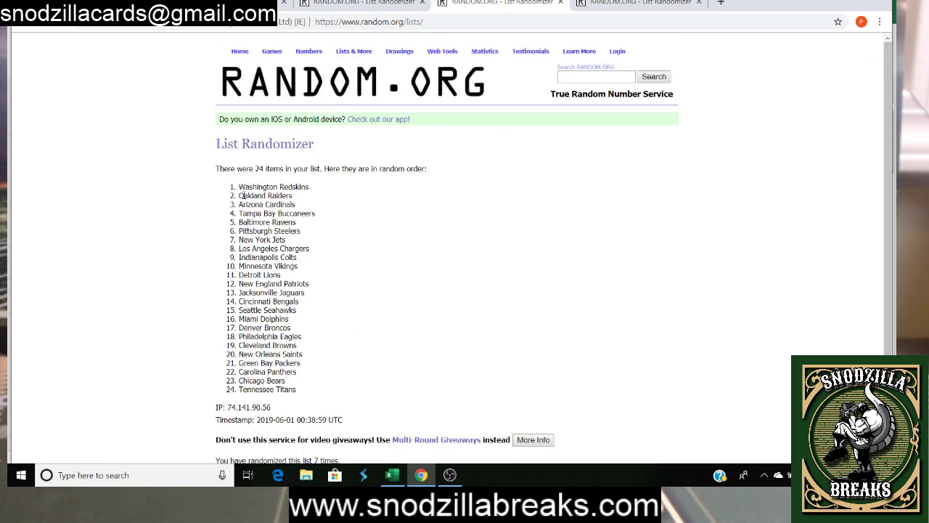
{"action": "left_click_drag", "start_coordinate": [239, 188], "coordinate": [320, 398]}
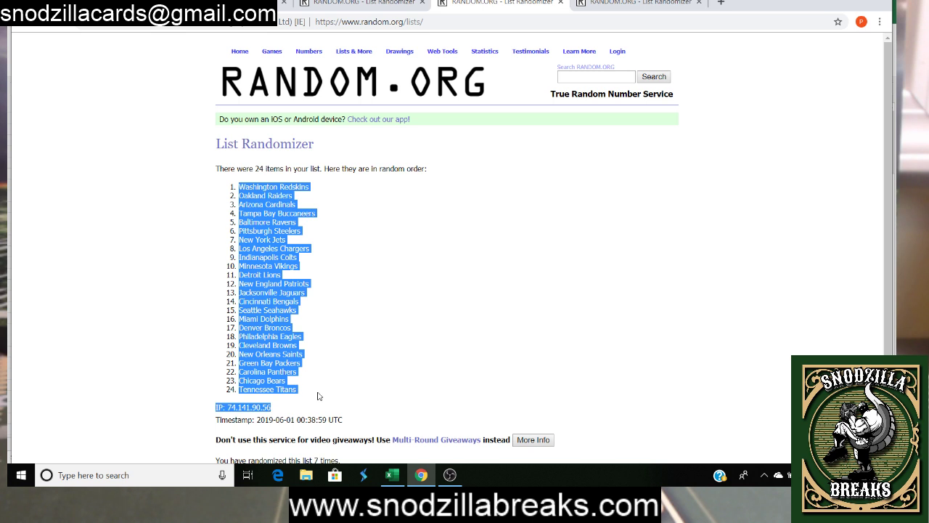
{"action": "left_click", "coordinate": [320, 398]}
{"action": "left_click_drag", "start_coordinate": [239, 187], "coordinate": [337, 389]}
{"action": "key", "text": "alt+Tab"}
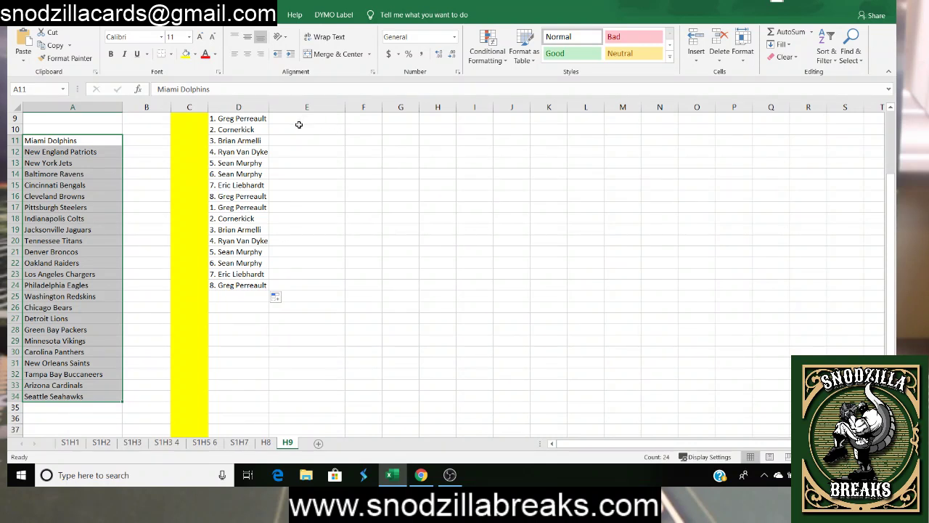
Paste the shuffled teams at E1 matching destination formatting and widen column E
{"action": "scroll", "coordinate": [297, 124], "scroll_direction": "up", "scroll_amount": 3}
{"action": "right_click", "coordinate": [298, 119]}
{"action": "left_click", "coordinate": [339, 168]}
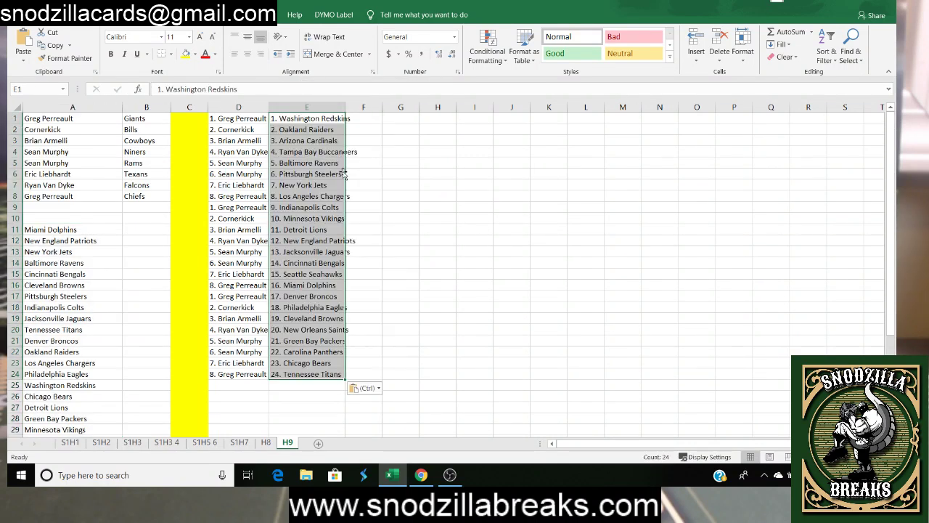
{"action": "left_click_drag", "start_coordinate": [346, 107], "coordinate": [378, 107]}
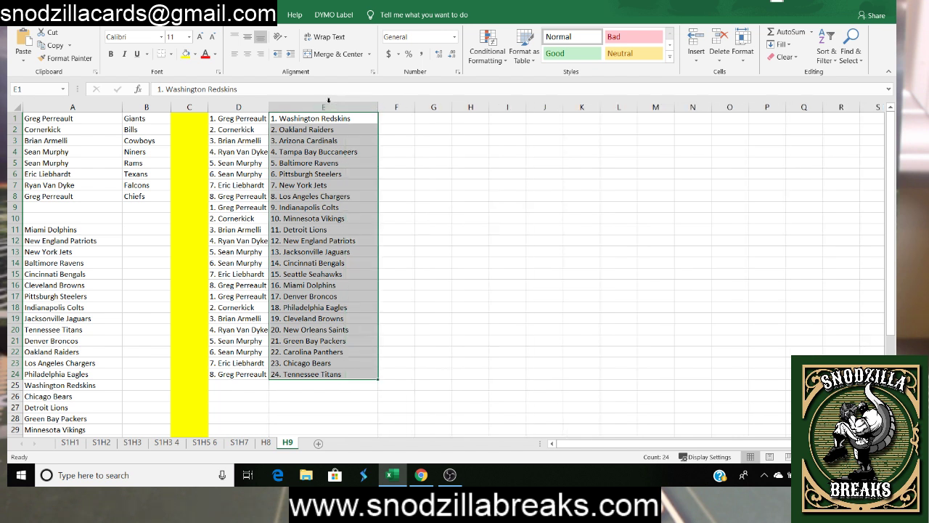
{"action": "left_click_drag", "start_coordinate": [275, 108], "coordinate": [284, 107]}
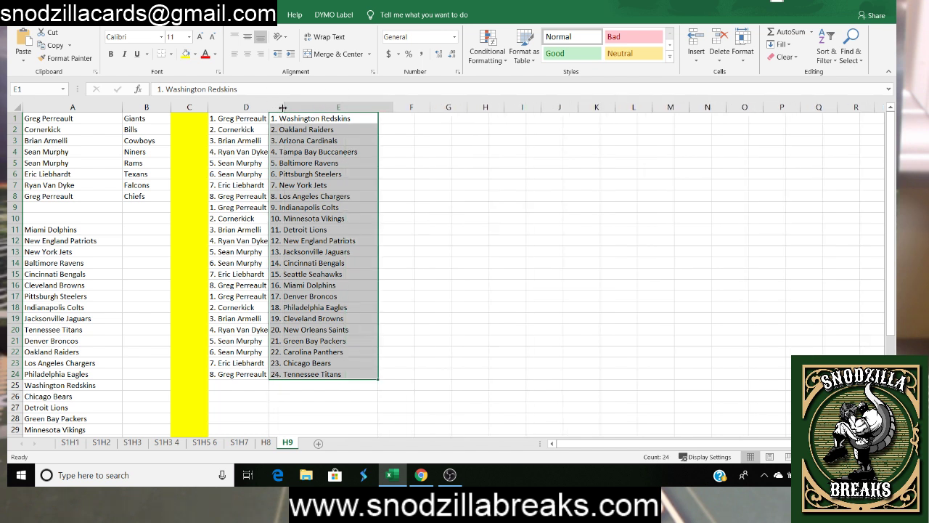
{"action": "left_click", "coordinate": [448, 173]}
Check the pasted teams down column E from E3 to E16
{"action": "left_click", "coordinate": [350, 143]}
{"action": "left_click", "coordinate": [323, 154]}
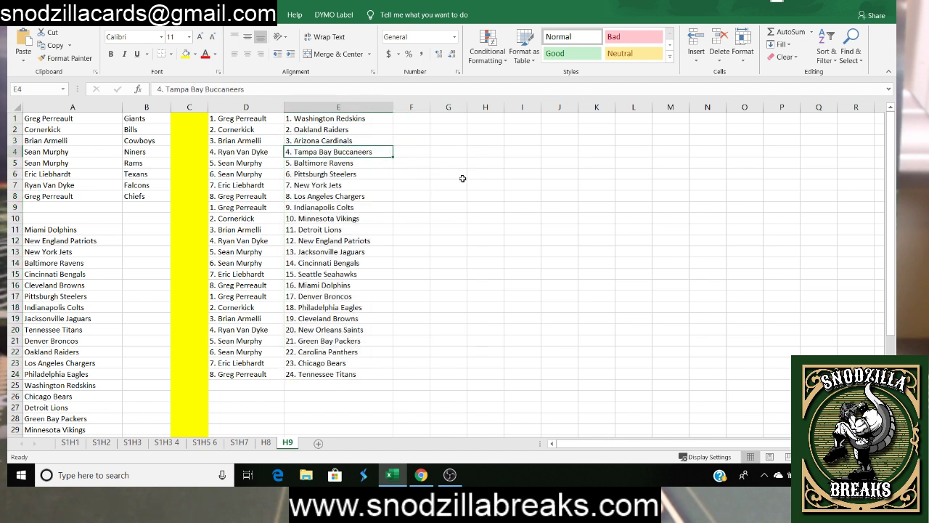
{"action": "key", "text": "Down"}
{"action": "key", "text": "Down"}
{"action": "key", "text": "Down"}
{"action": "key", "text": "Down"}
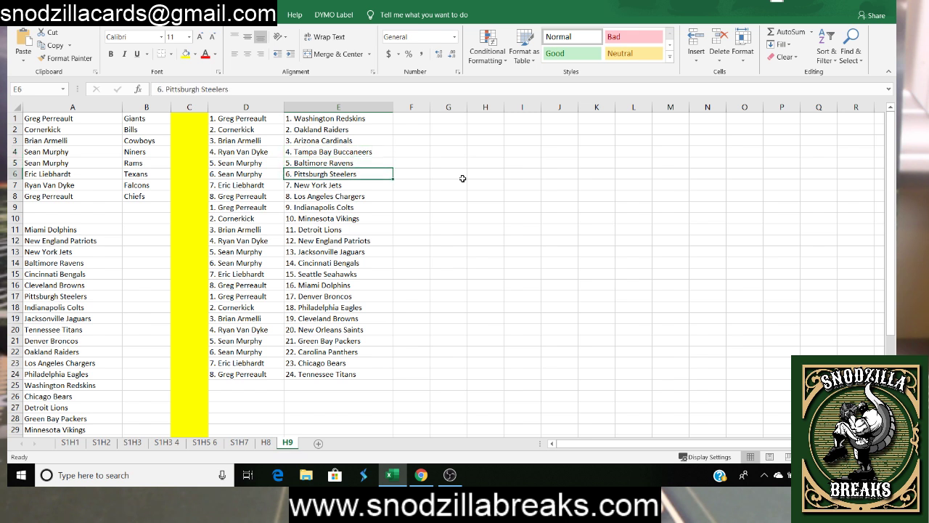
{"action": "key", "text": "Down"}
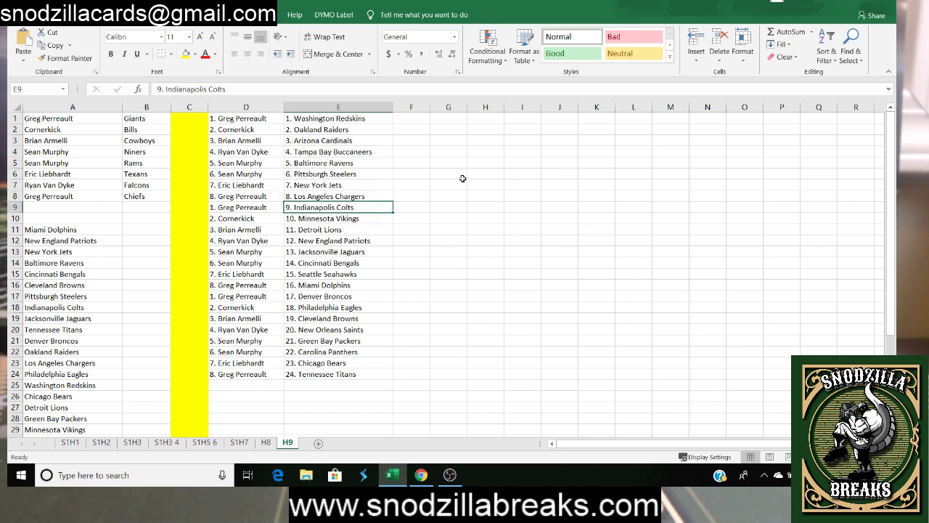
{"action": "key", "text": "Down"}
{"action": "key", "text": "Down"}
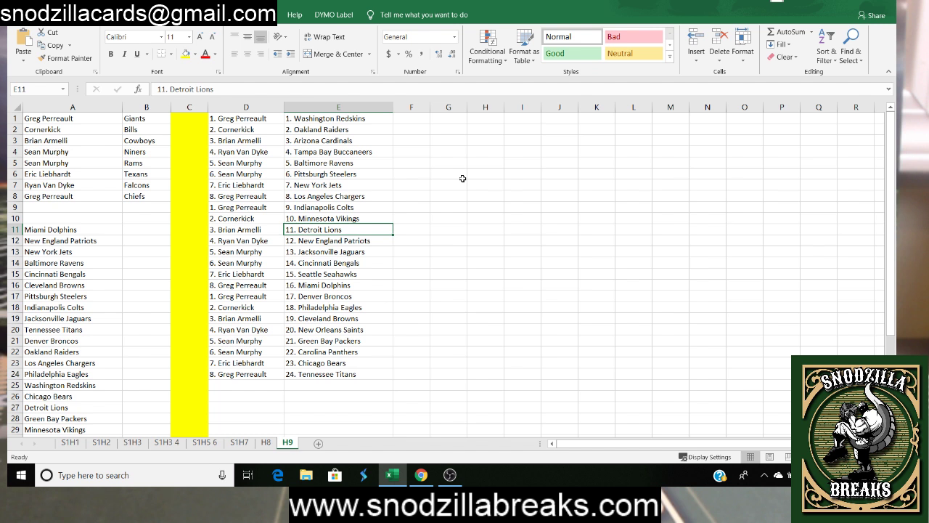
{"action": "key", "text": "Down"}
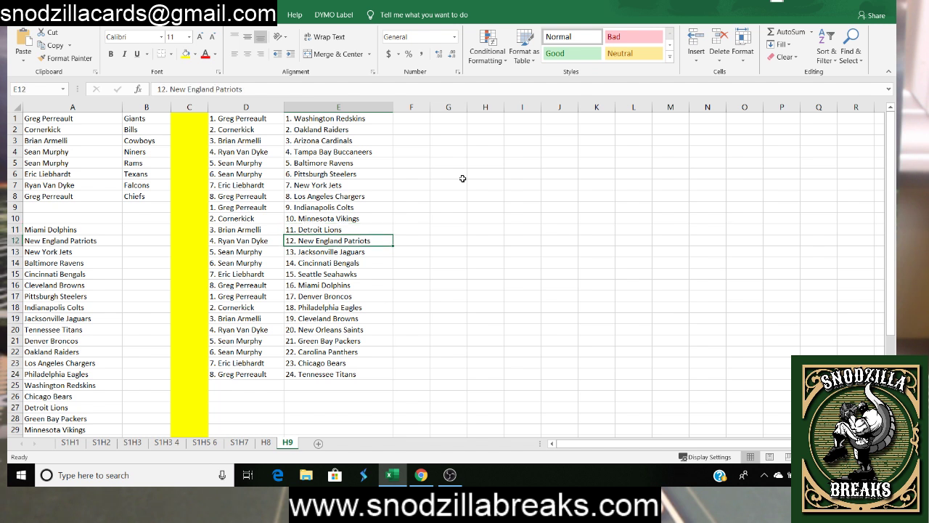
{"action": "key", "text": "Down"}
{"action": "key", "text": "Down"}
{"action": "key", "text": "Down"}
{"action": "key", "text": "Down"}
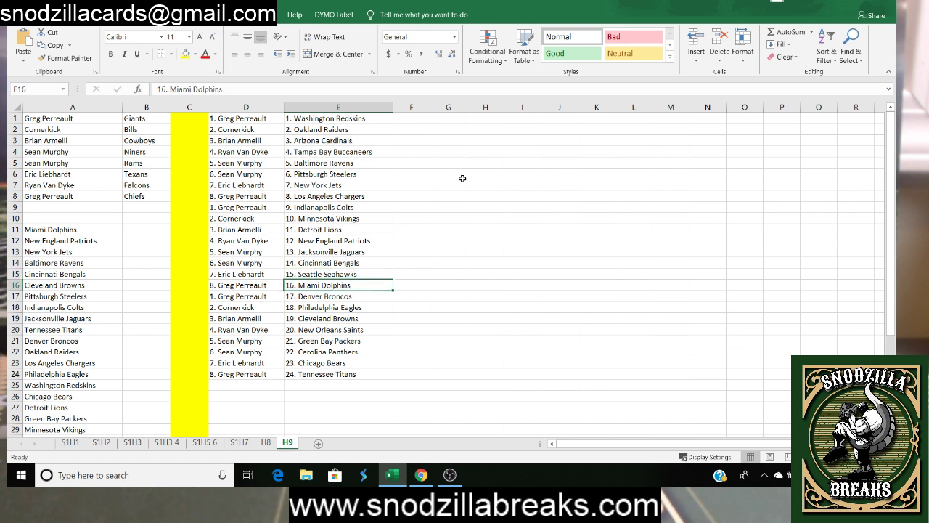
{"action": "key", "text": "Down"}
{"action": "key", "text": "Down"}
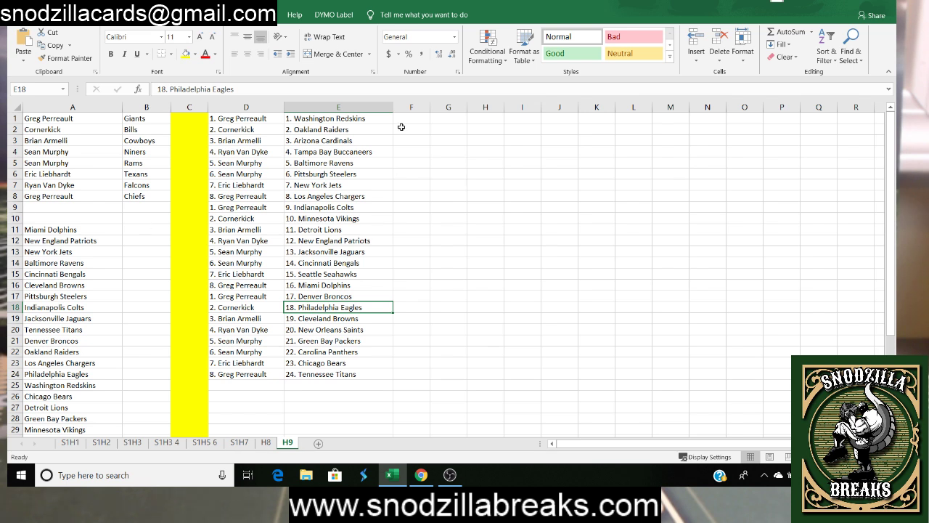
In Chrome's third RANDOM.ORG tab, open a fresh, empty List Randomizer form
{"action": "left_click", "coordinate": [421, 475]}
{"action": "left_click", "coordinate": [632, 4]}
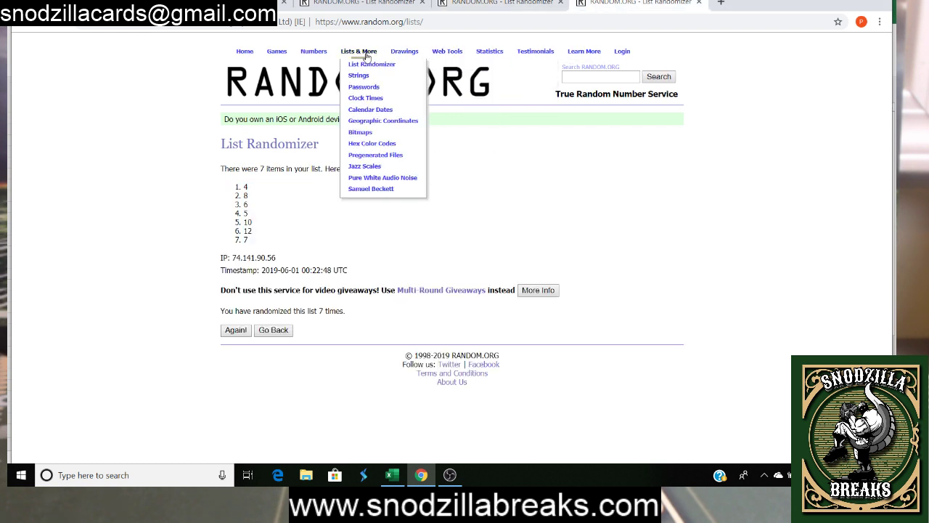
{"action": "left_click", "coordinate": [364, 67]}
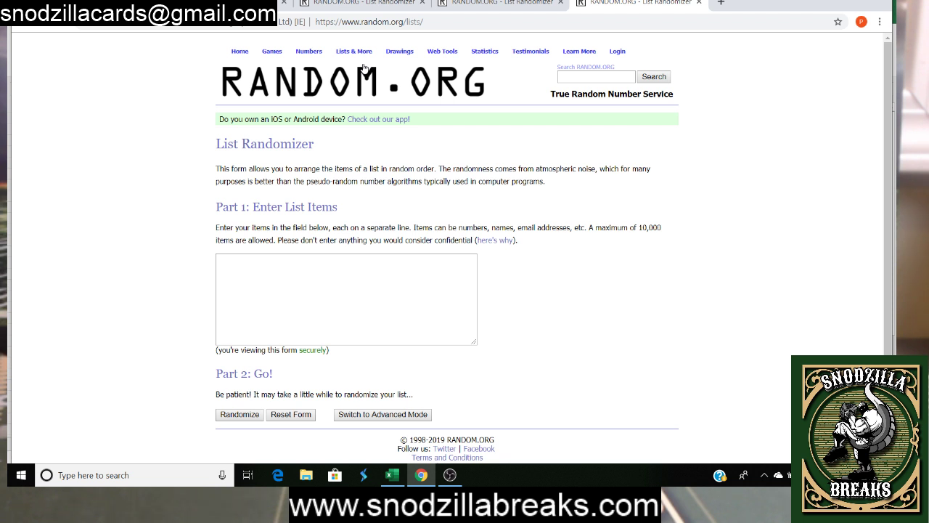
Enter the numbers 1, 2, 3, 4, 5, 10, 13, 14, 17 and 20 one per line
{"action": "left_click", "coordinate": [239, 273]}
{"action": "type", "text": "1"}
{"action": "key", "text": "Return"}
{"action": "type", "text": "2"}
{"action": "key", "text": "Return"}
{"action": "type", "text": "3 "}
{"action": "type", "text": "4"}
{"action": "key", "text": "Return"}
{"action": "type", "text": "5"}
{"action": "key", "text": "Return"}
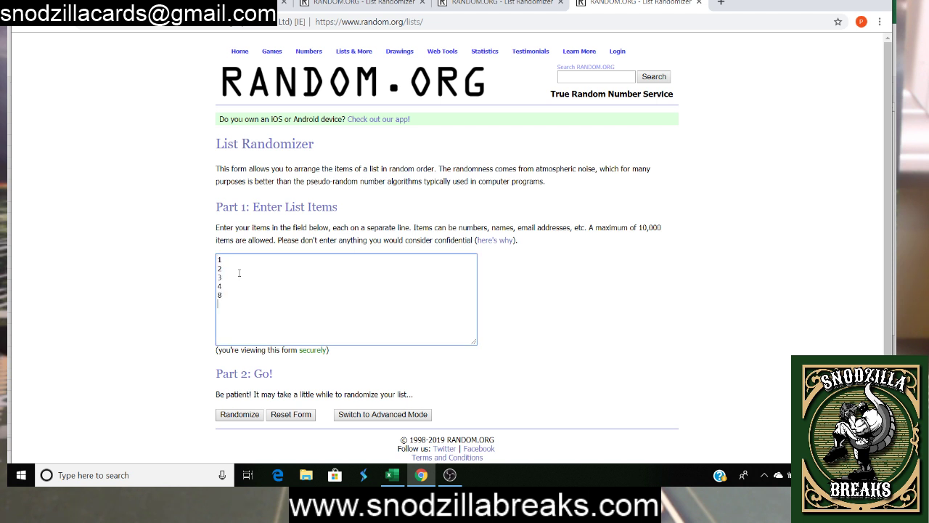
{"action": "type", "text": "10"}
{"action": "key", "text": "Return"}
{"action": "type", "text": "13"}
{"action": "key", "text": "Return"}
{"action": "type", "text": "14"}
{"action": "key", "text": "Return"}
{"action": "type", "text": "17"}
{"action": "key", "text": "Return"}
{"action": "type", "text": "20"}
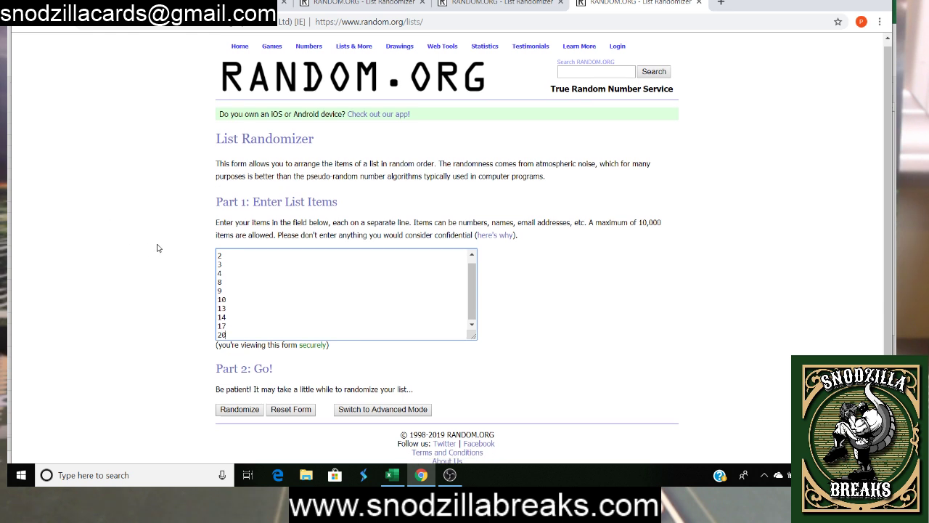
Shuffle the list seven times, ending with 20 first and 4 last, then return to Excel
{"action": "scroll", "coordinate": [156, 245], "scroll_direction": "down", "scroll_amount": 1}
{"action": "left_click", "coordinate": [236, 395]}
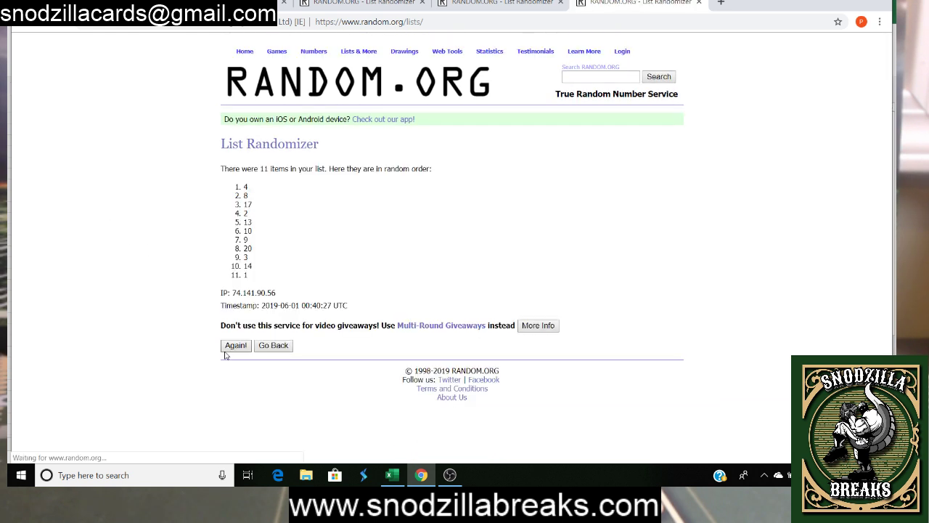
{"action": "left_click", "coordinate": [228, 350]}
{"action": "left_click", "coordinate": [234, 365]}
{"action": "left_click", "coordinate": [235, 366]}
{"action": "left_click", "coordinate": [235, 365]}
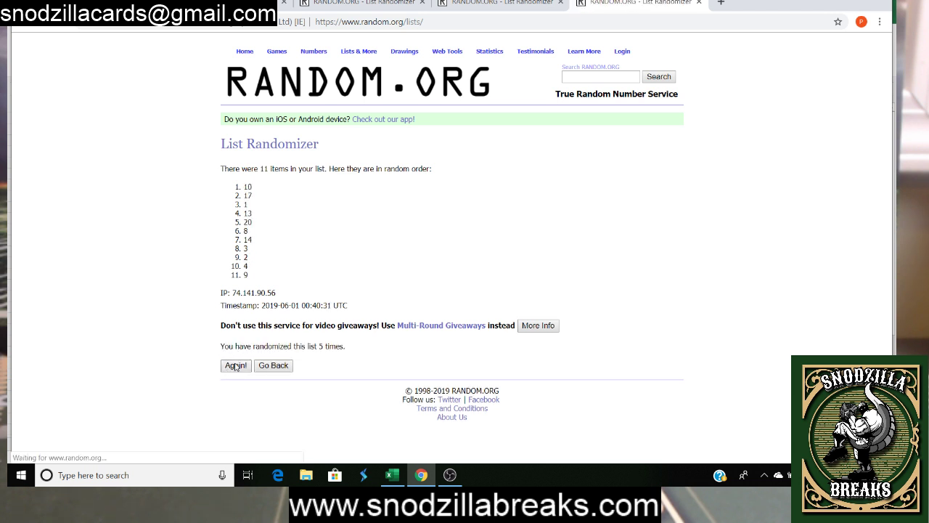
{"action": "left_click", "coordinate": [236, 365]}
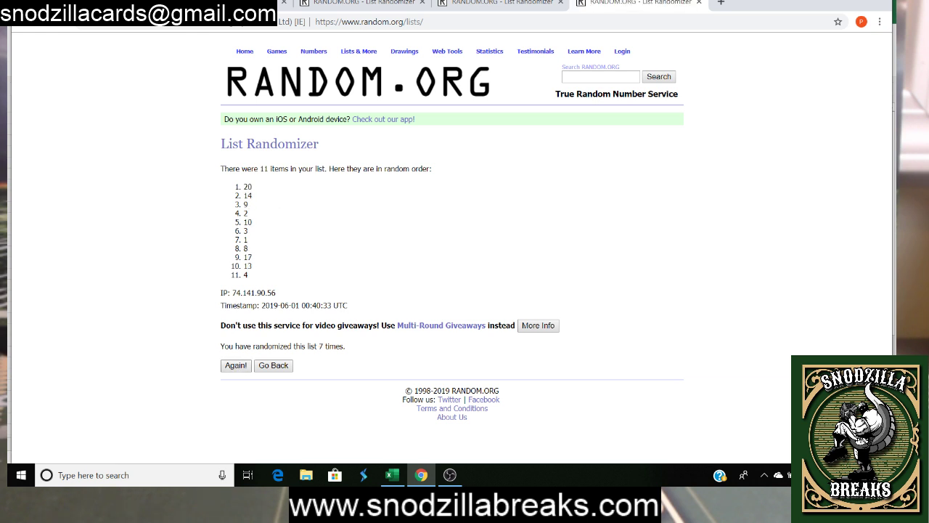
{"action": "left_click", "coordinate": [392, 475]}
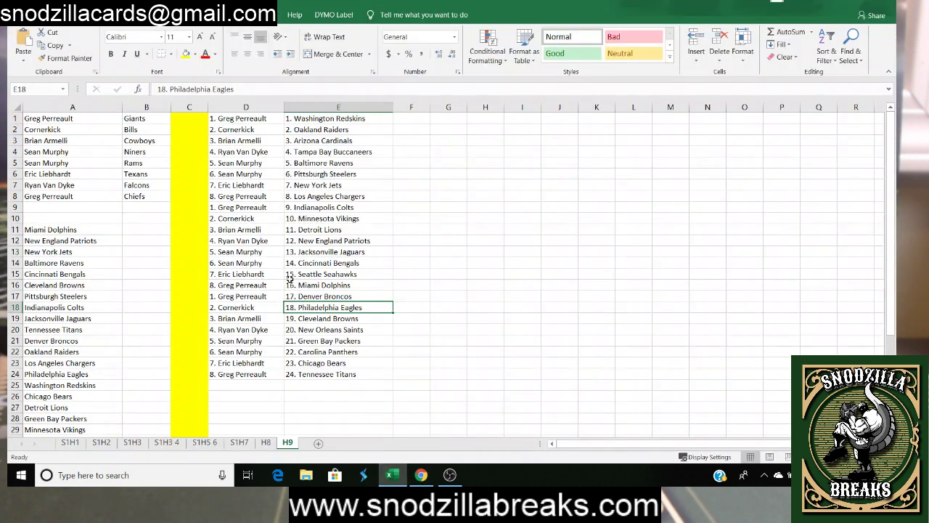